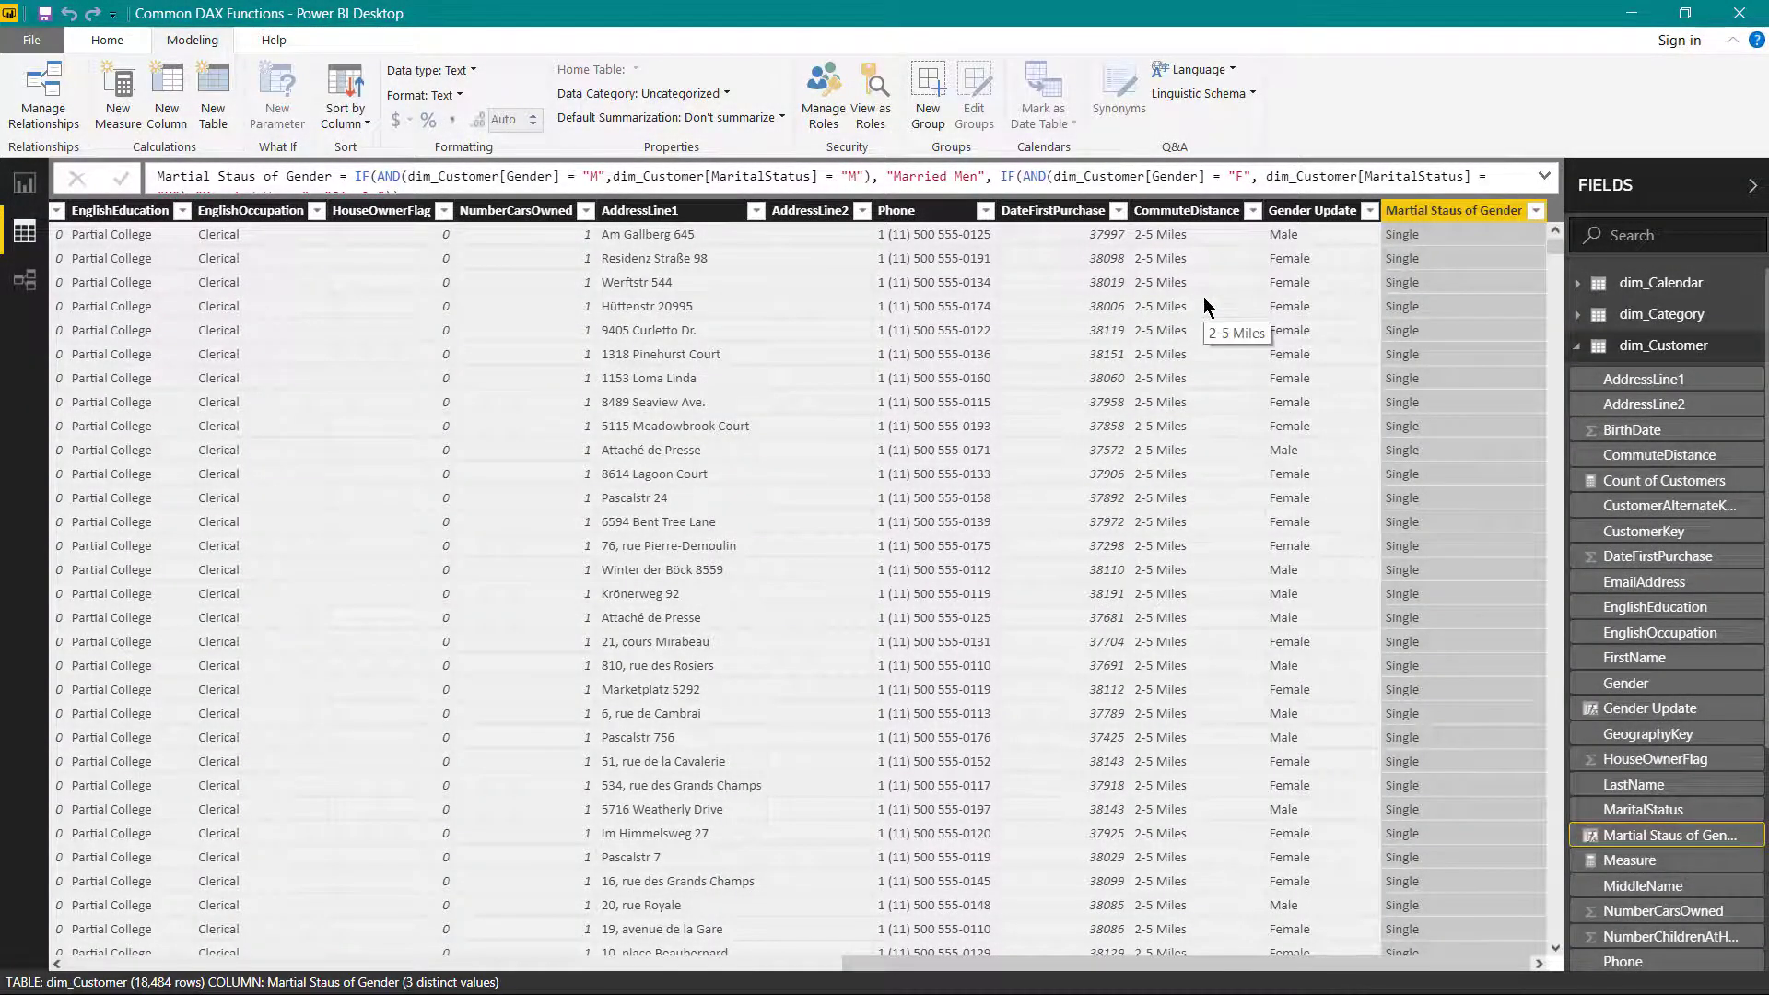
{"action": "left_click", "coordinate": [1297, 217]}
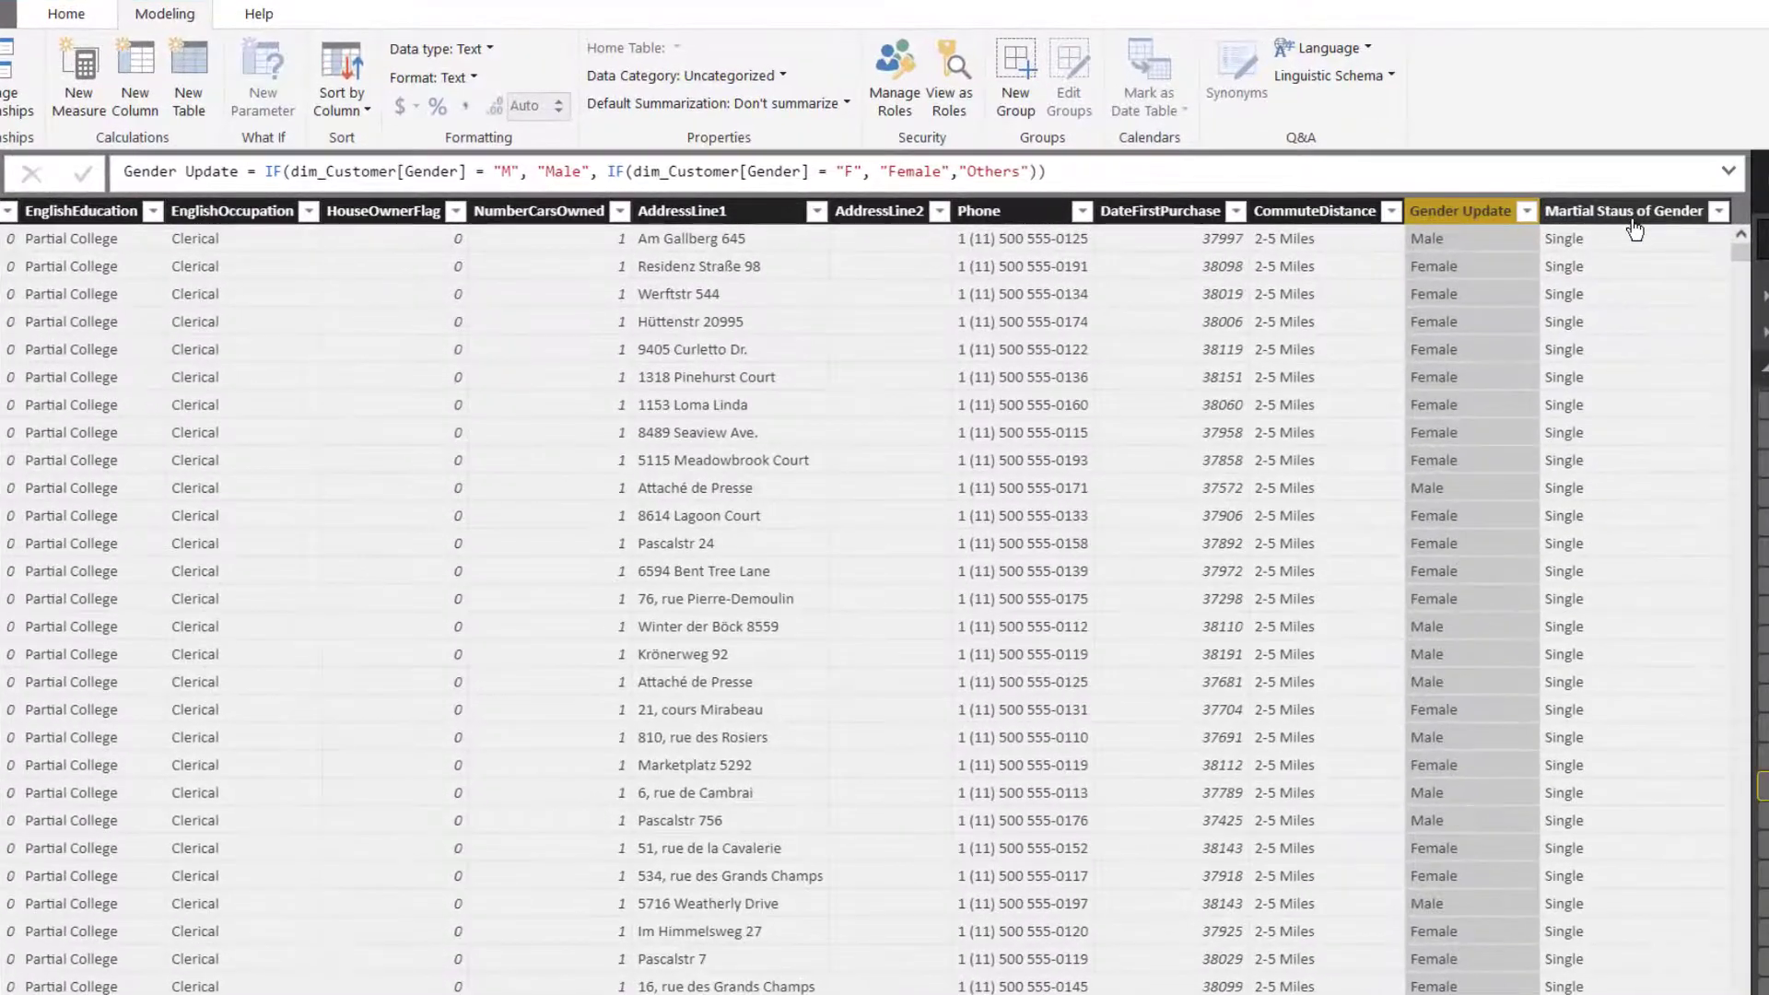
{"action": "left_click", "coordinate": [1632, 220]}
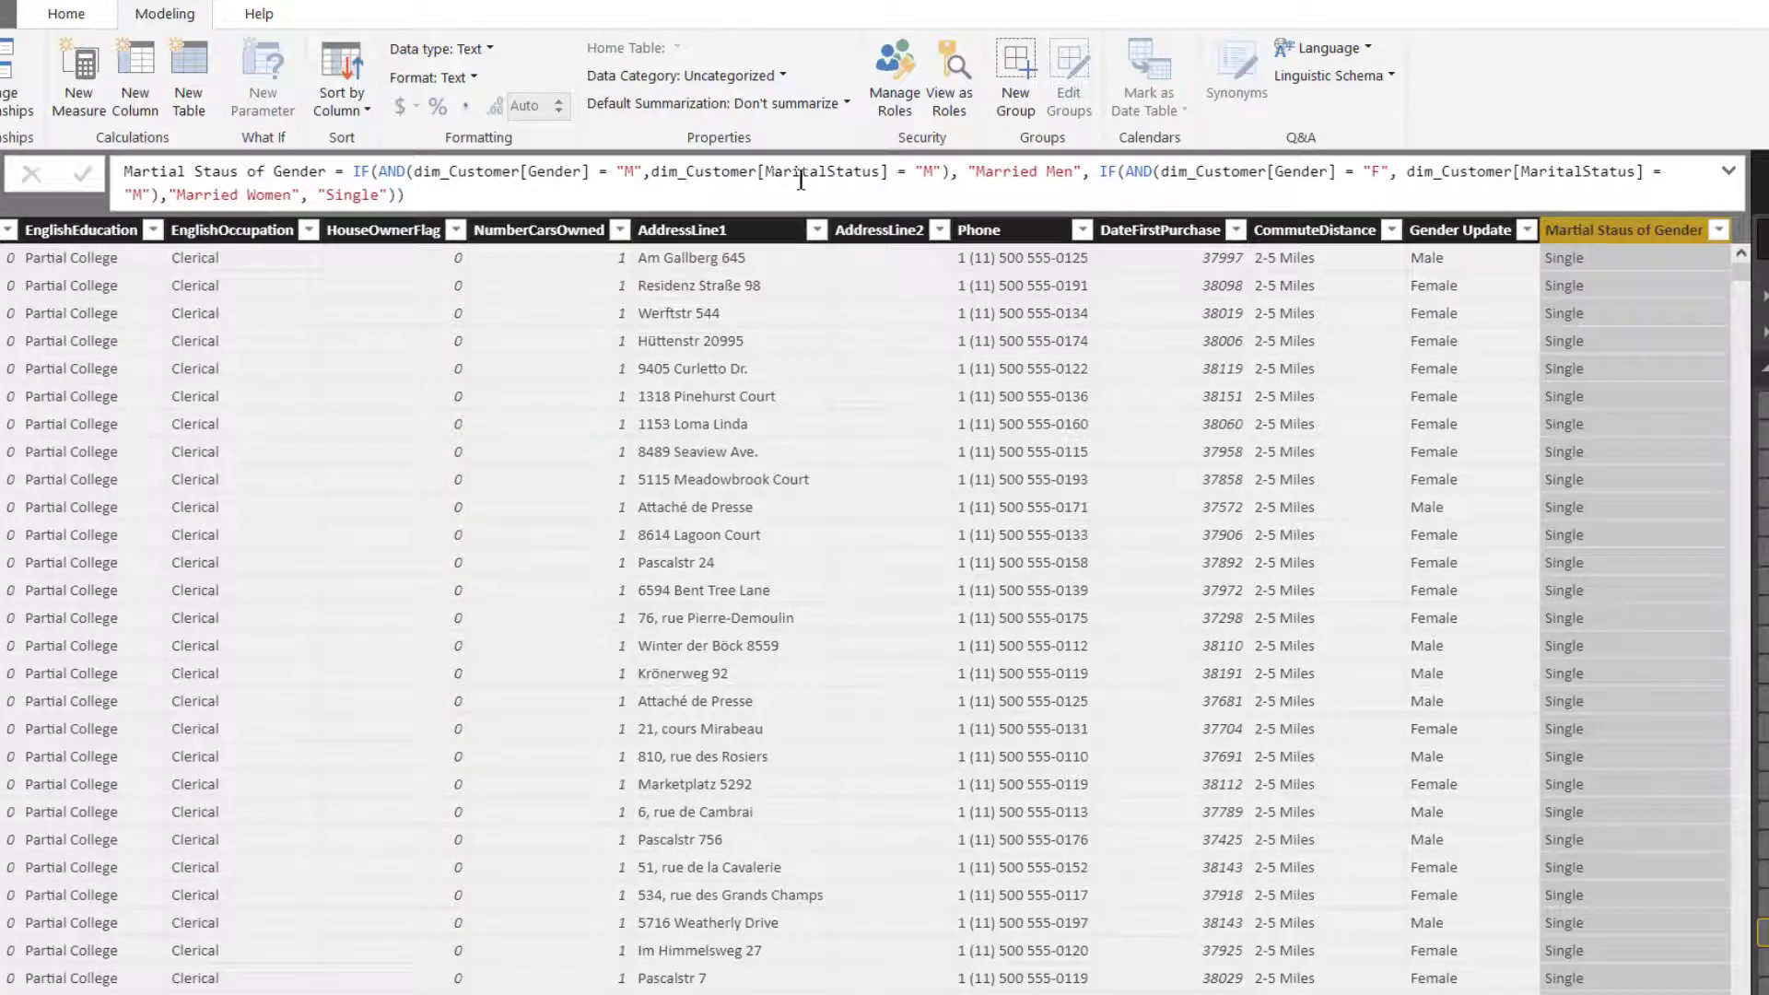
{"action": "left_click", "coordinate": [1441, 246]}
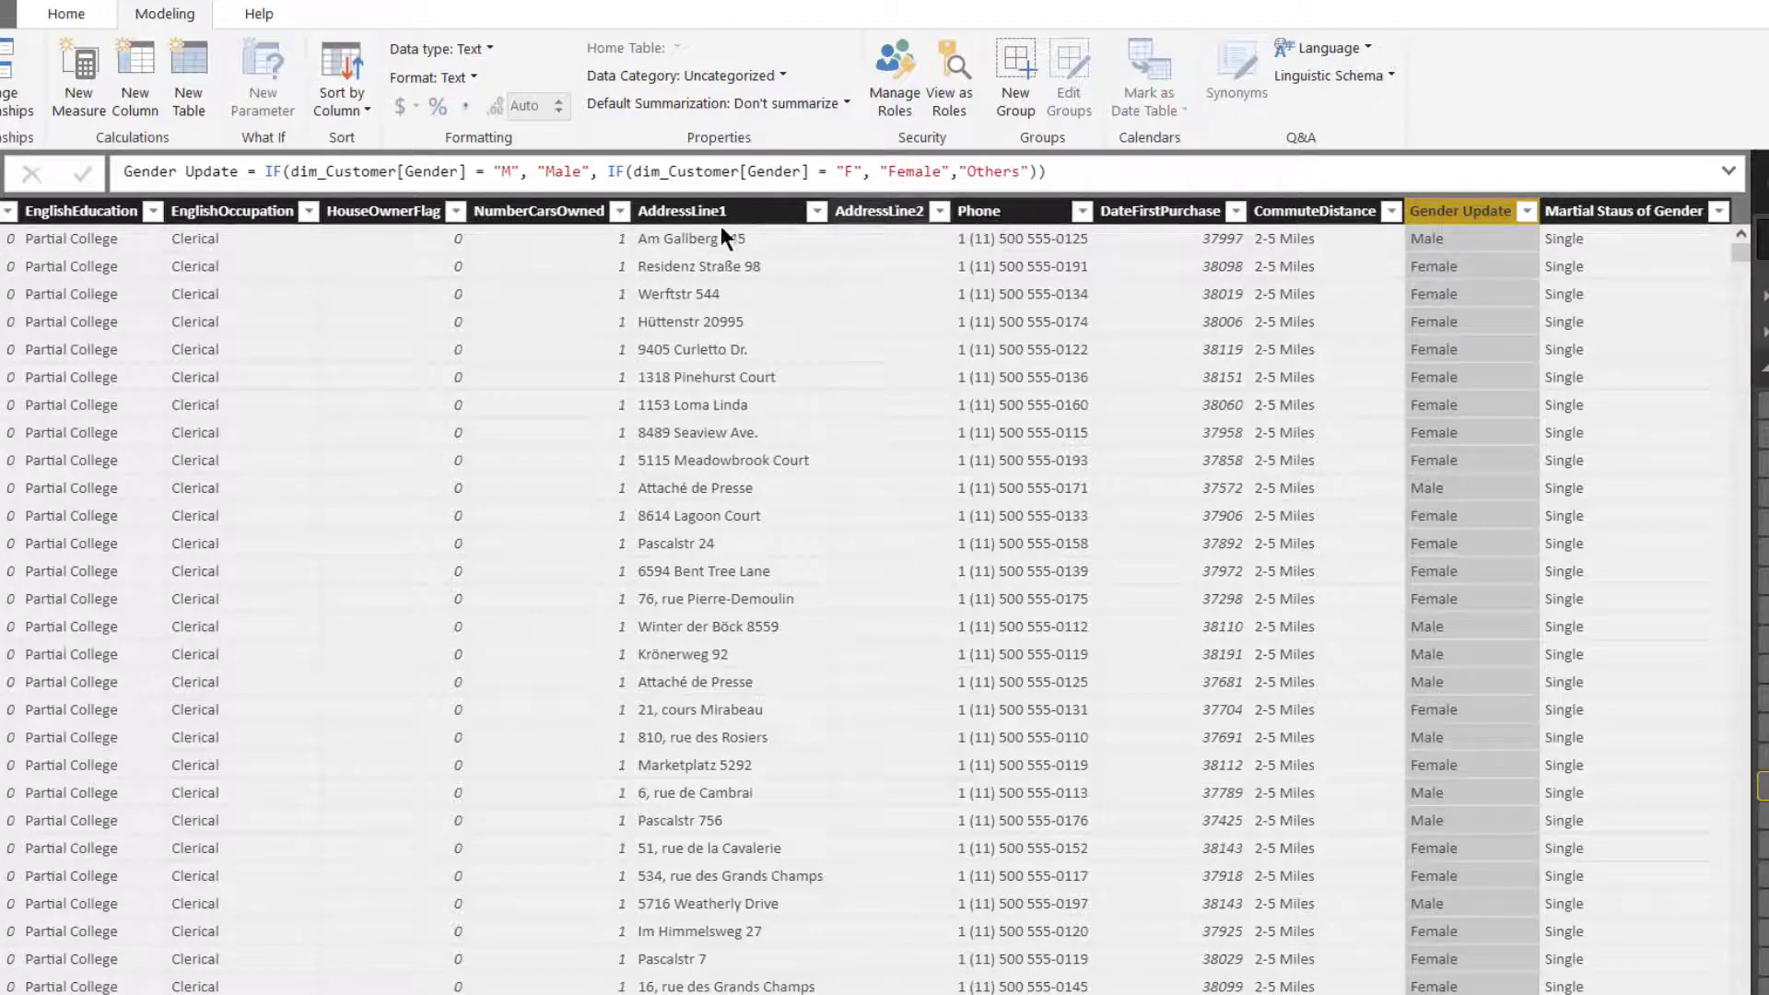
Step: Create column 'Gender Update usinf Switch' = SWITCH(dim_Customer[Gender], "M" Male, "F" Female, else Others)
{"action": "left_click", "coordinate": [135, 83]}
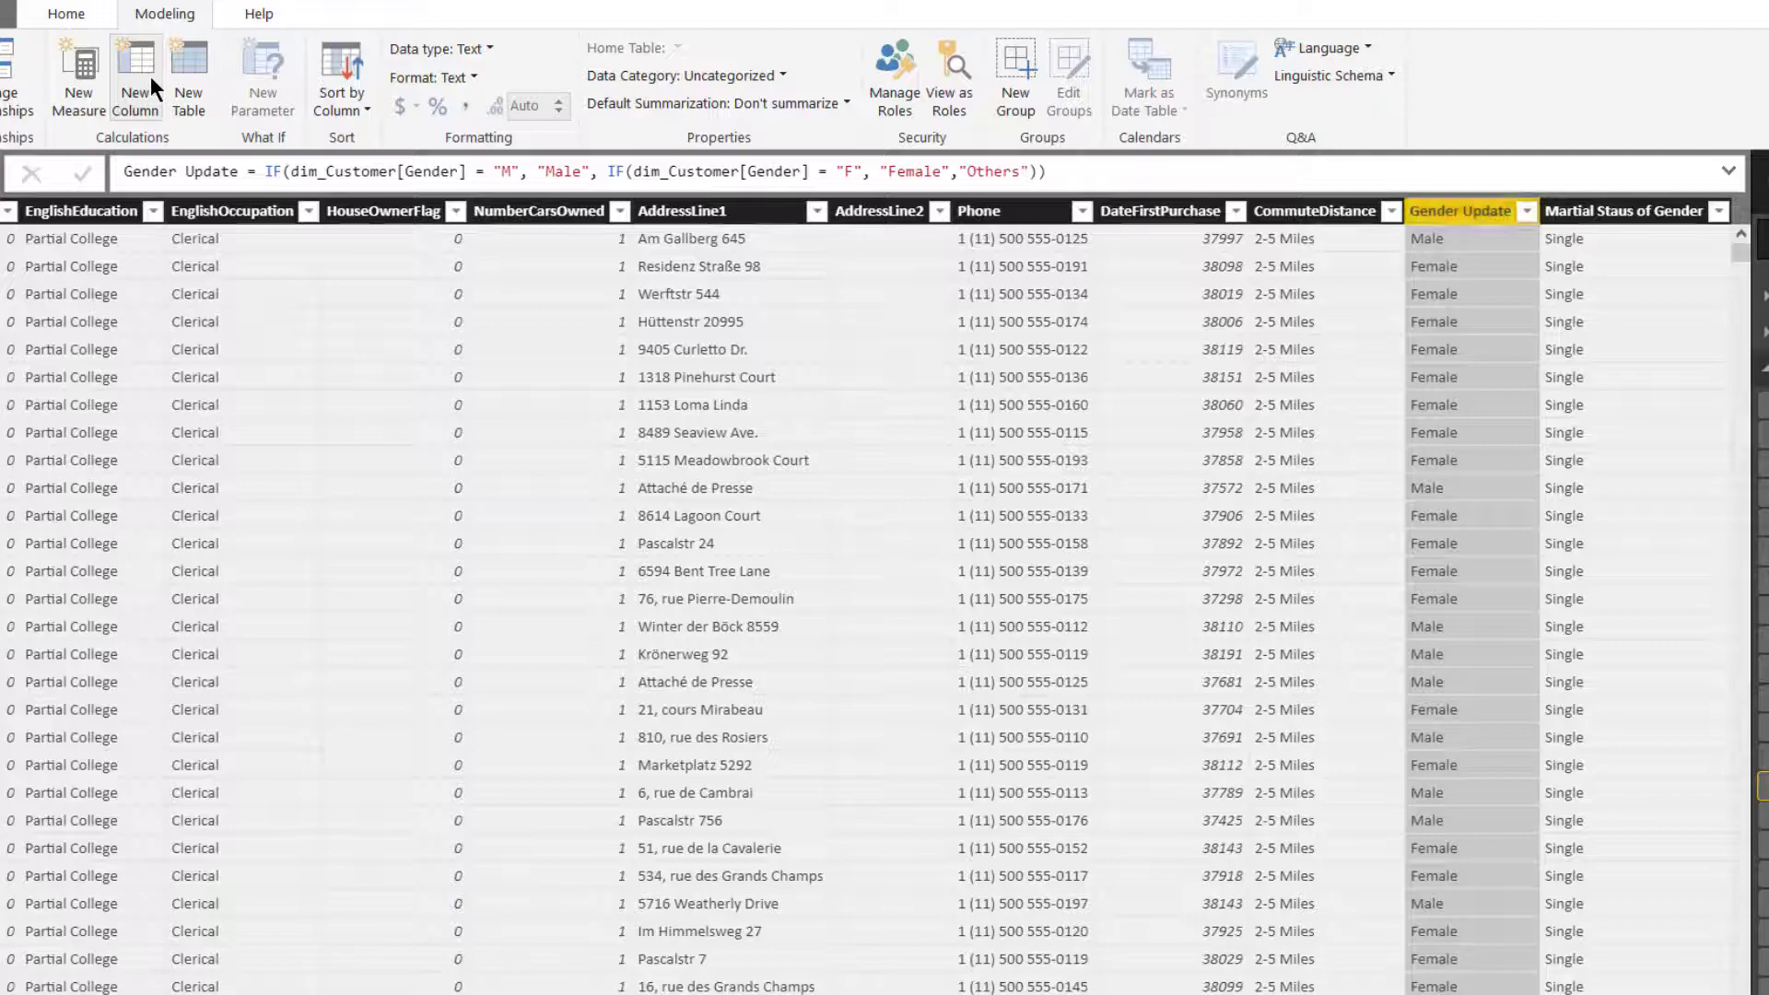
{"action": "type", "text": "Gen"}
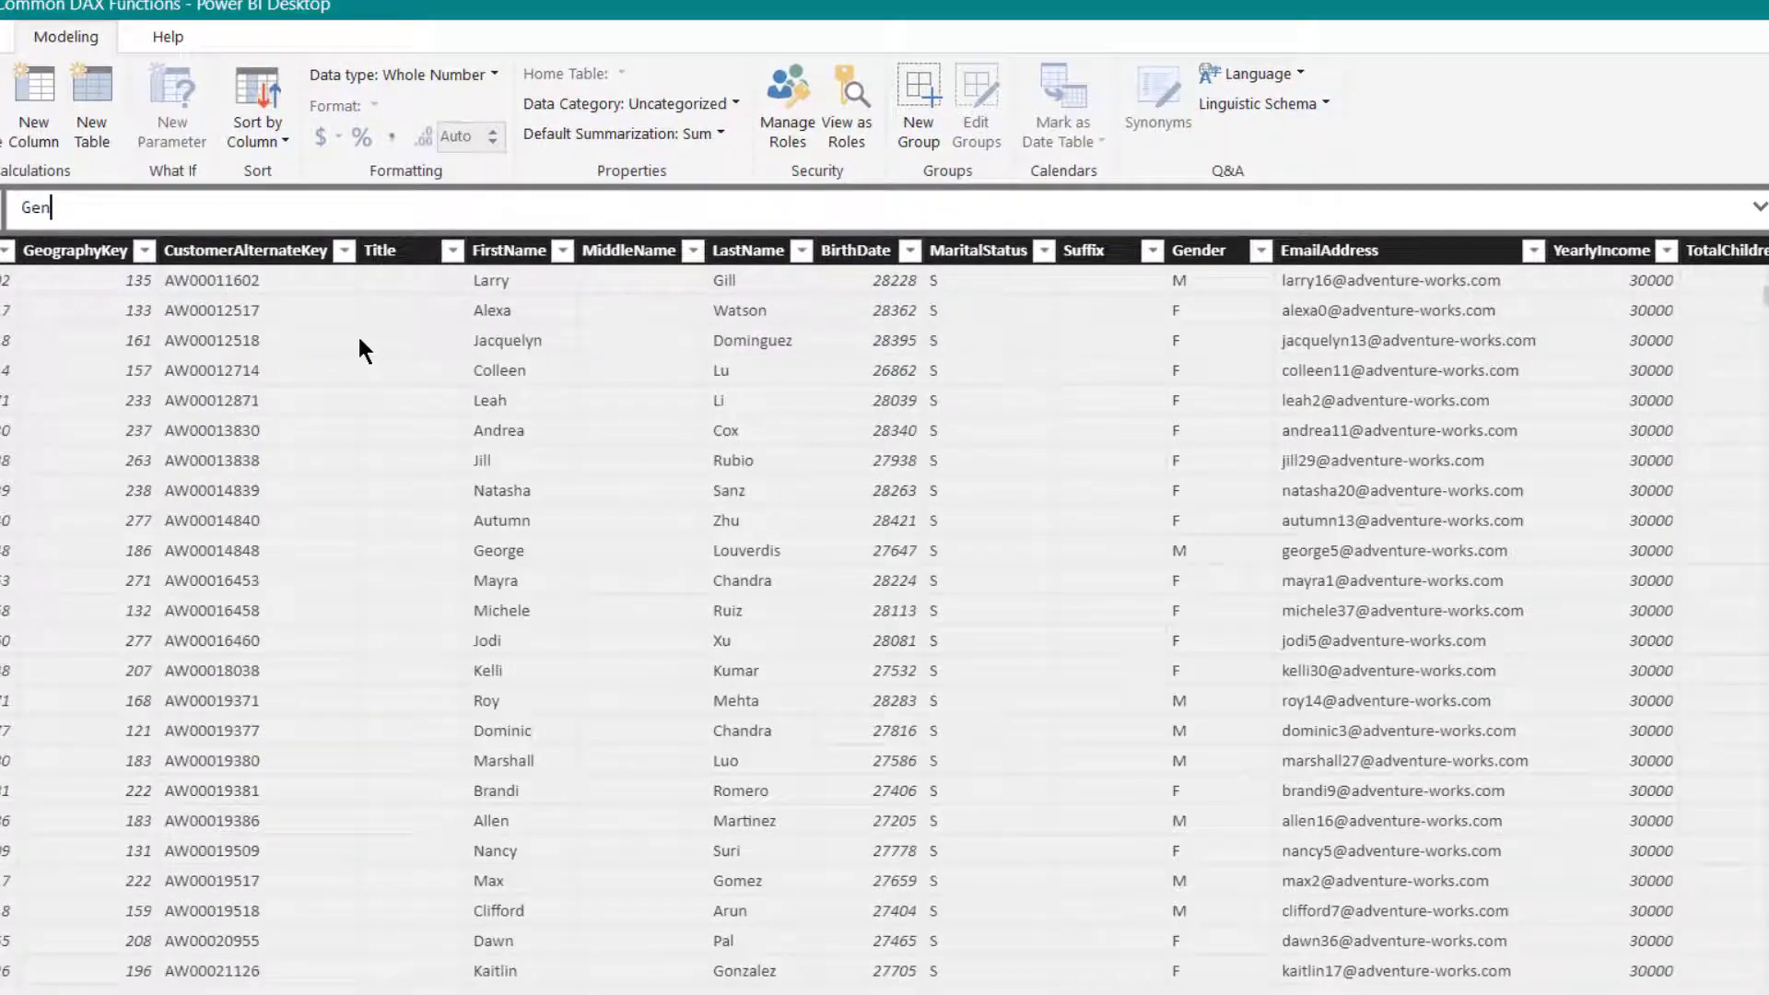
{"action": "type", "text": "der Update usinf Switch = swi"}
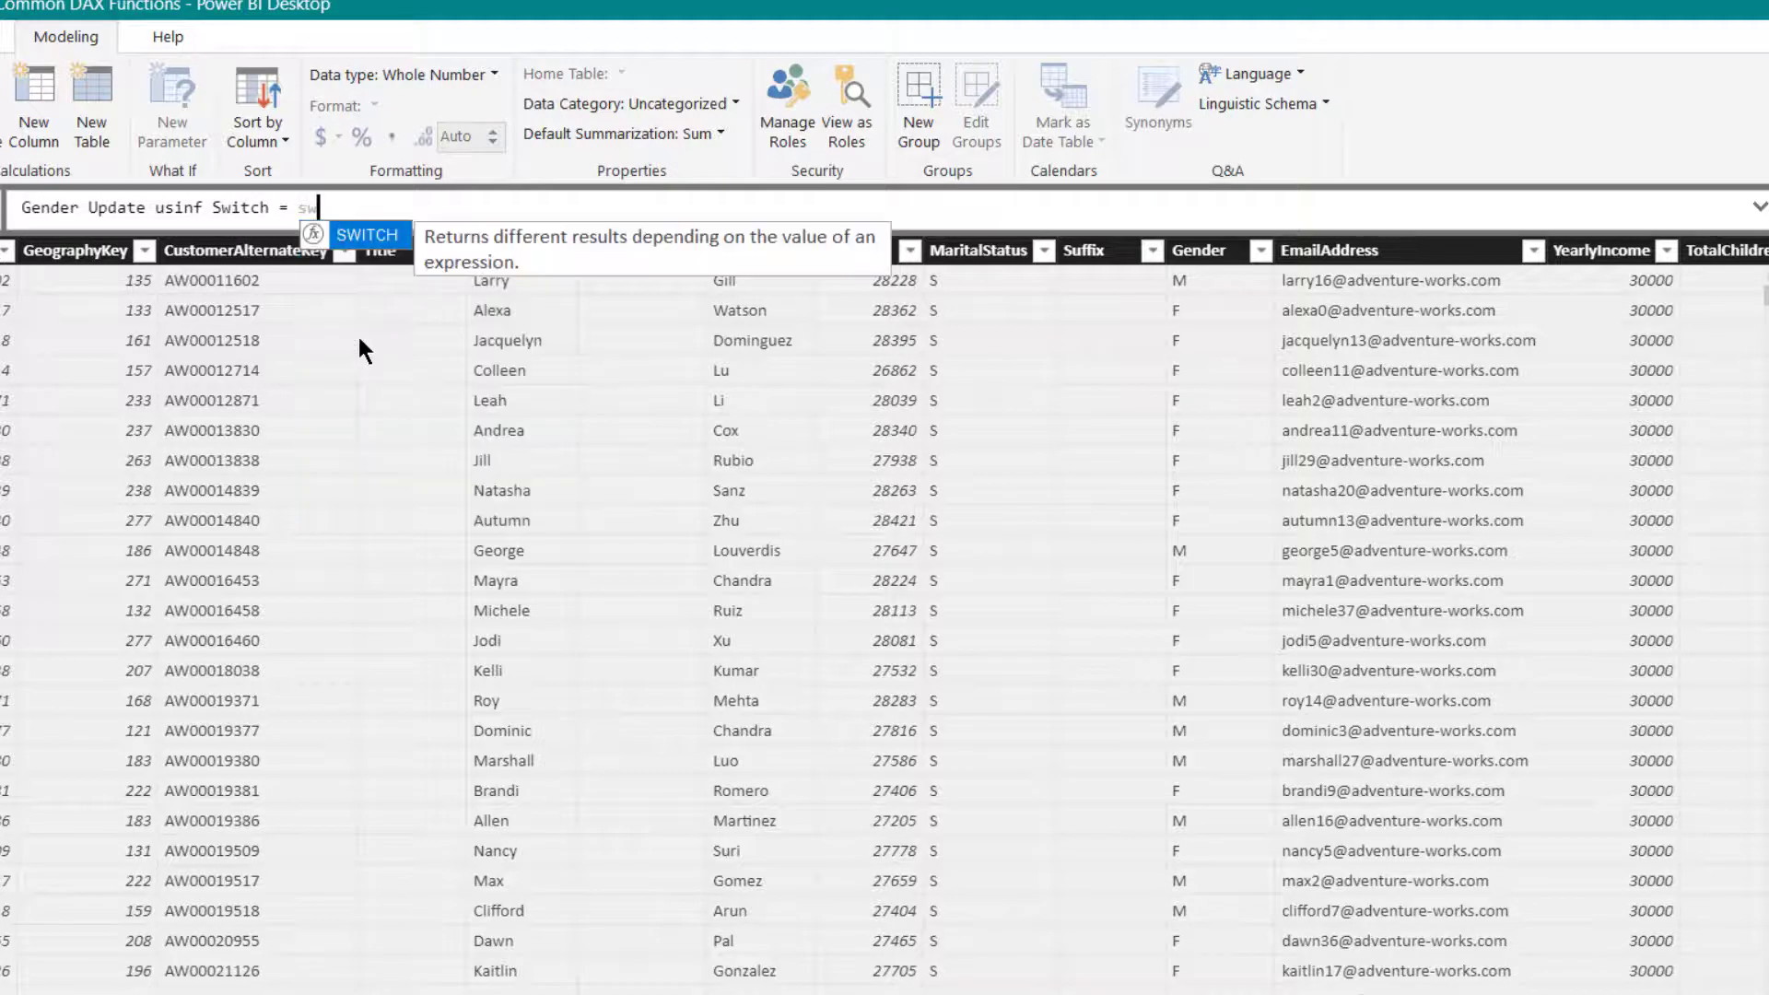
{"action": "key", "text": "Tab"}
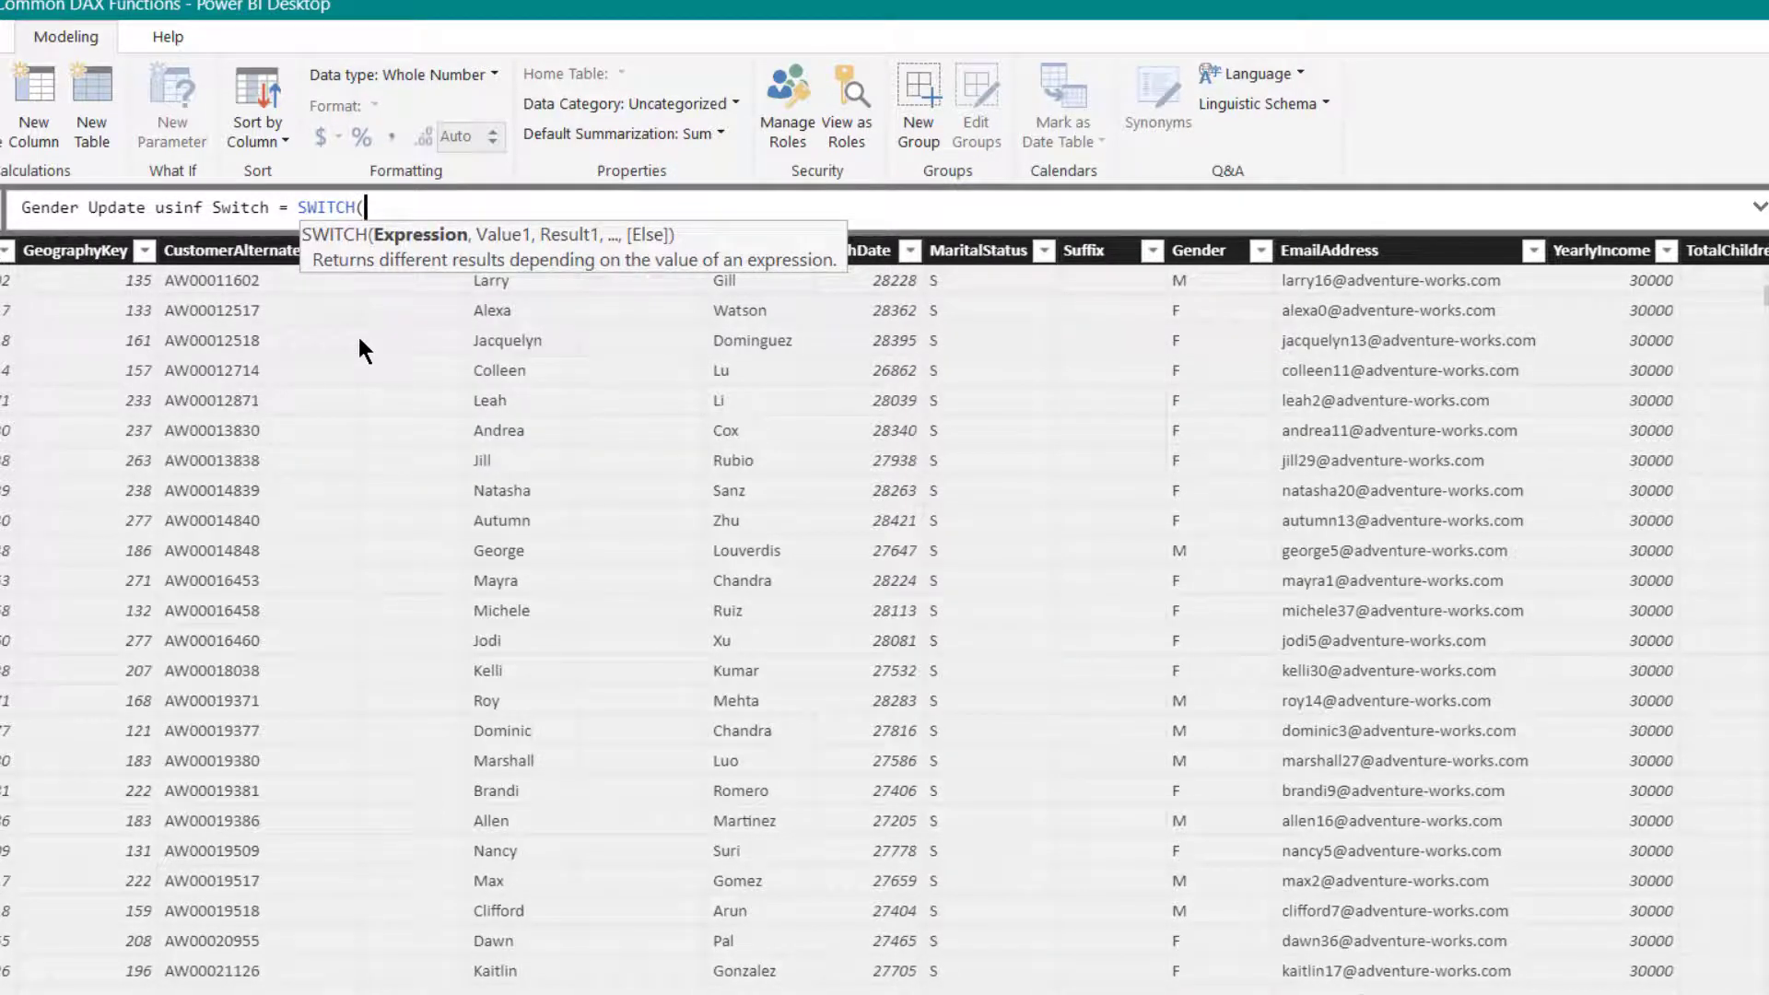
{"action": "type", "text": "gen"}
{"action": "key", "text": "Up"}
{"action": "key", "text": "Up"}
{"action": "key", "text": "Up"}
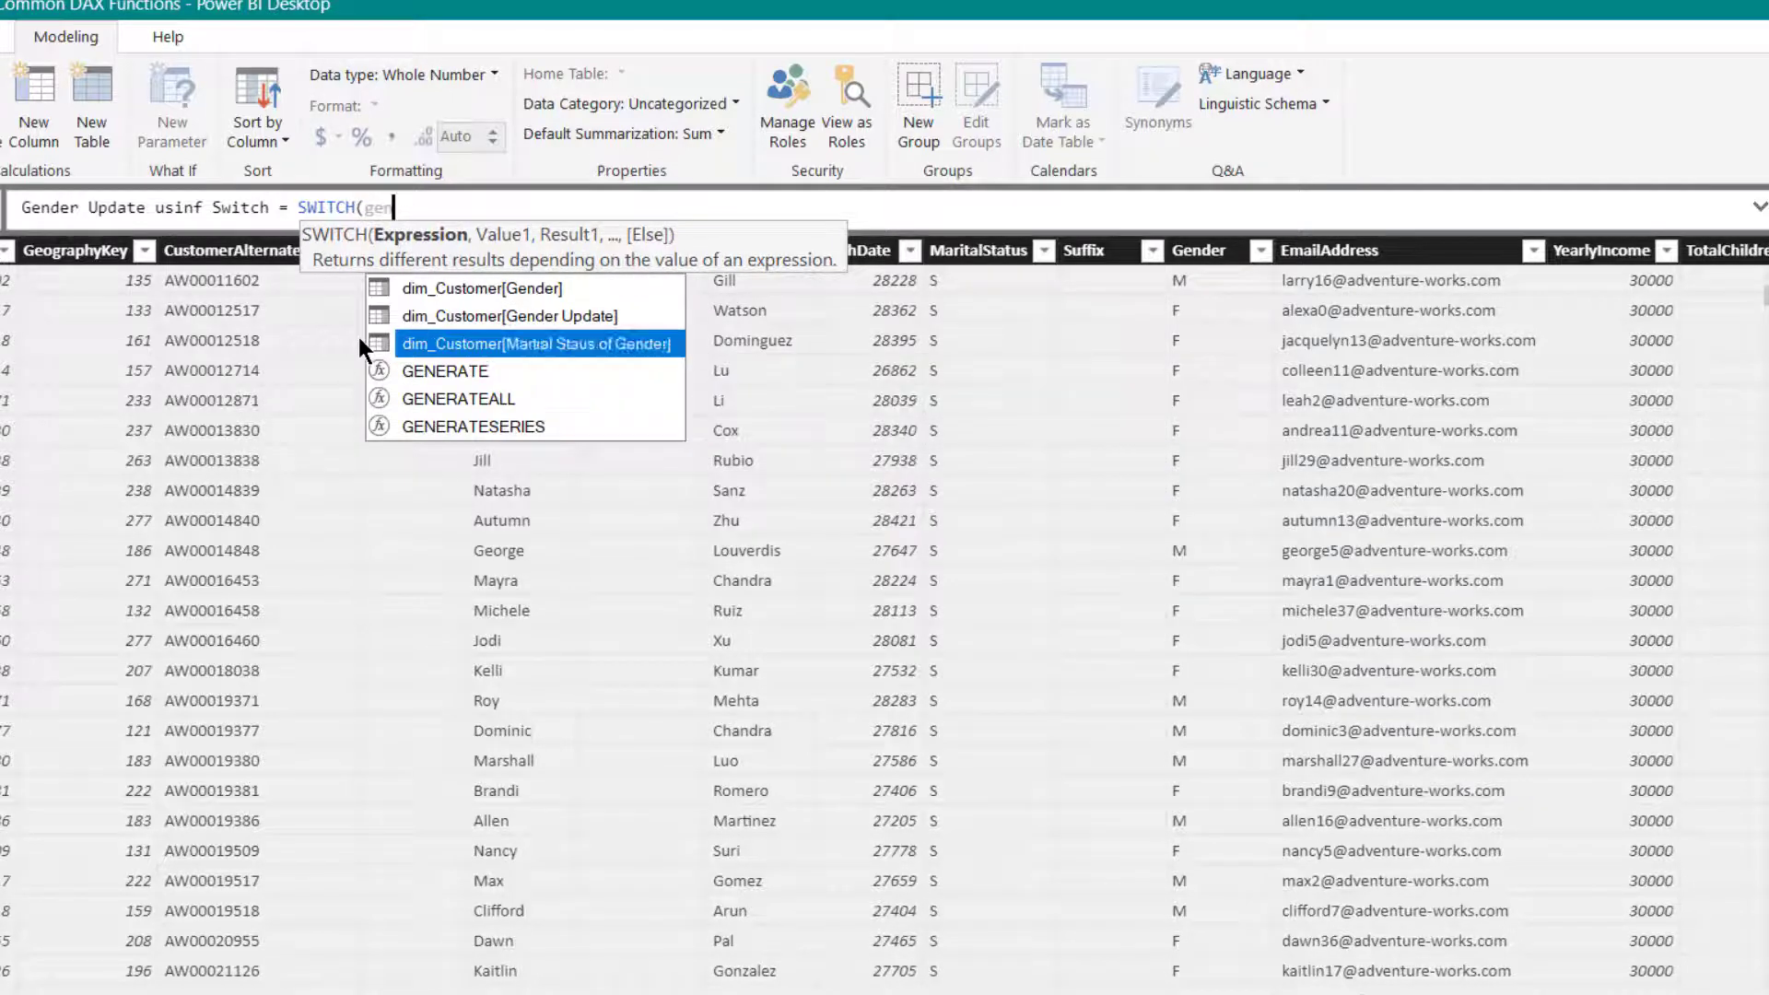
{"action": "key", "text": "Tab"}
{"action": "type", "text": ","}
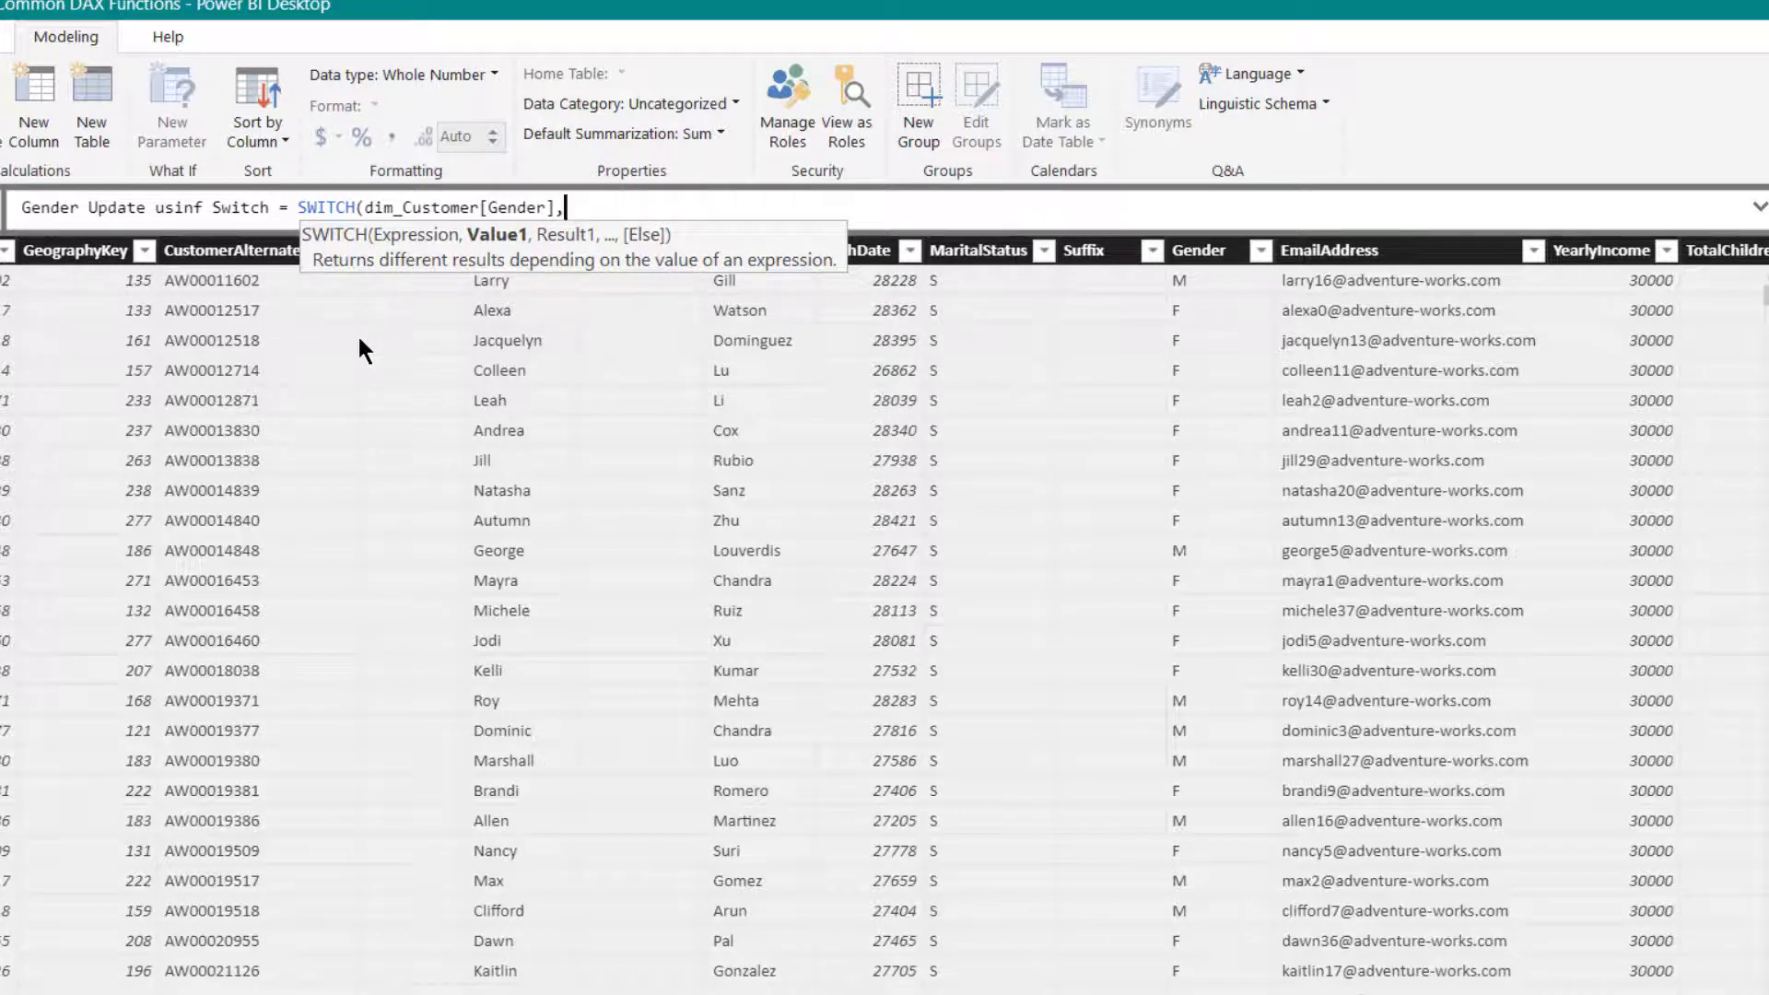
{"action": "type", "text": "\"M\""}
{"action": "type", "text": ",\""}
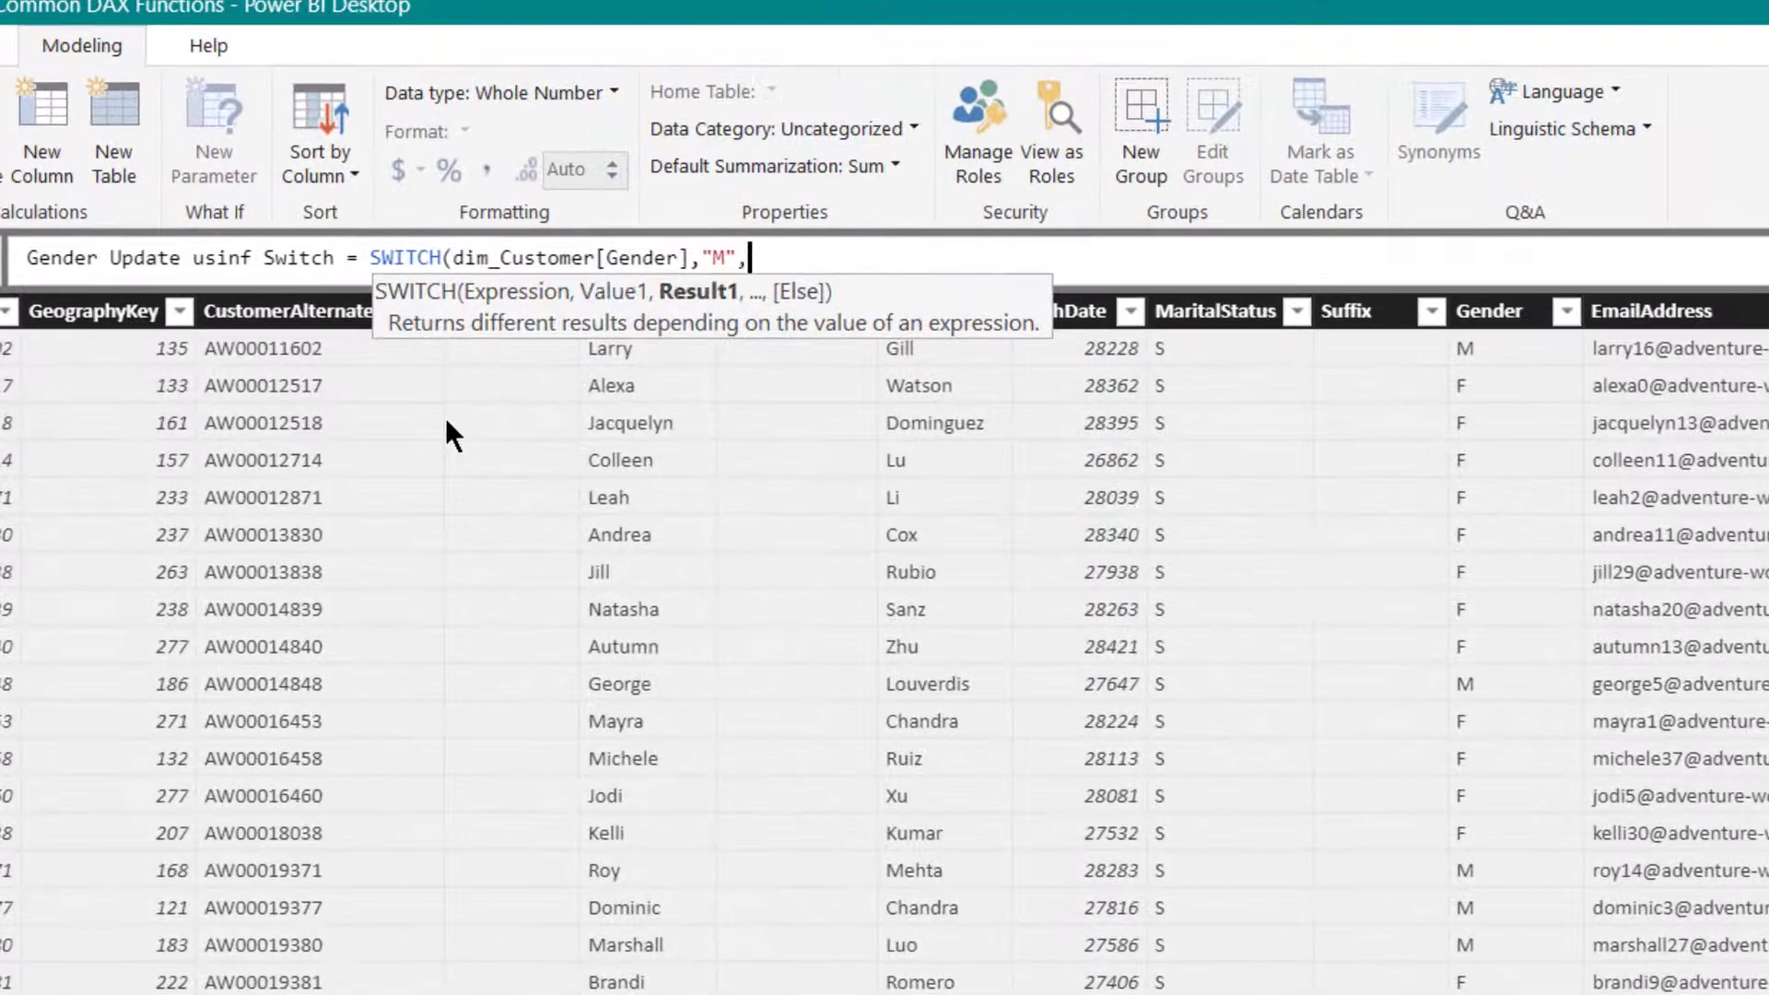
{"action": "type", "text": "Male\",\""}
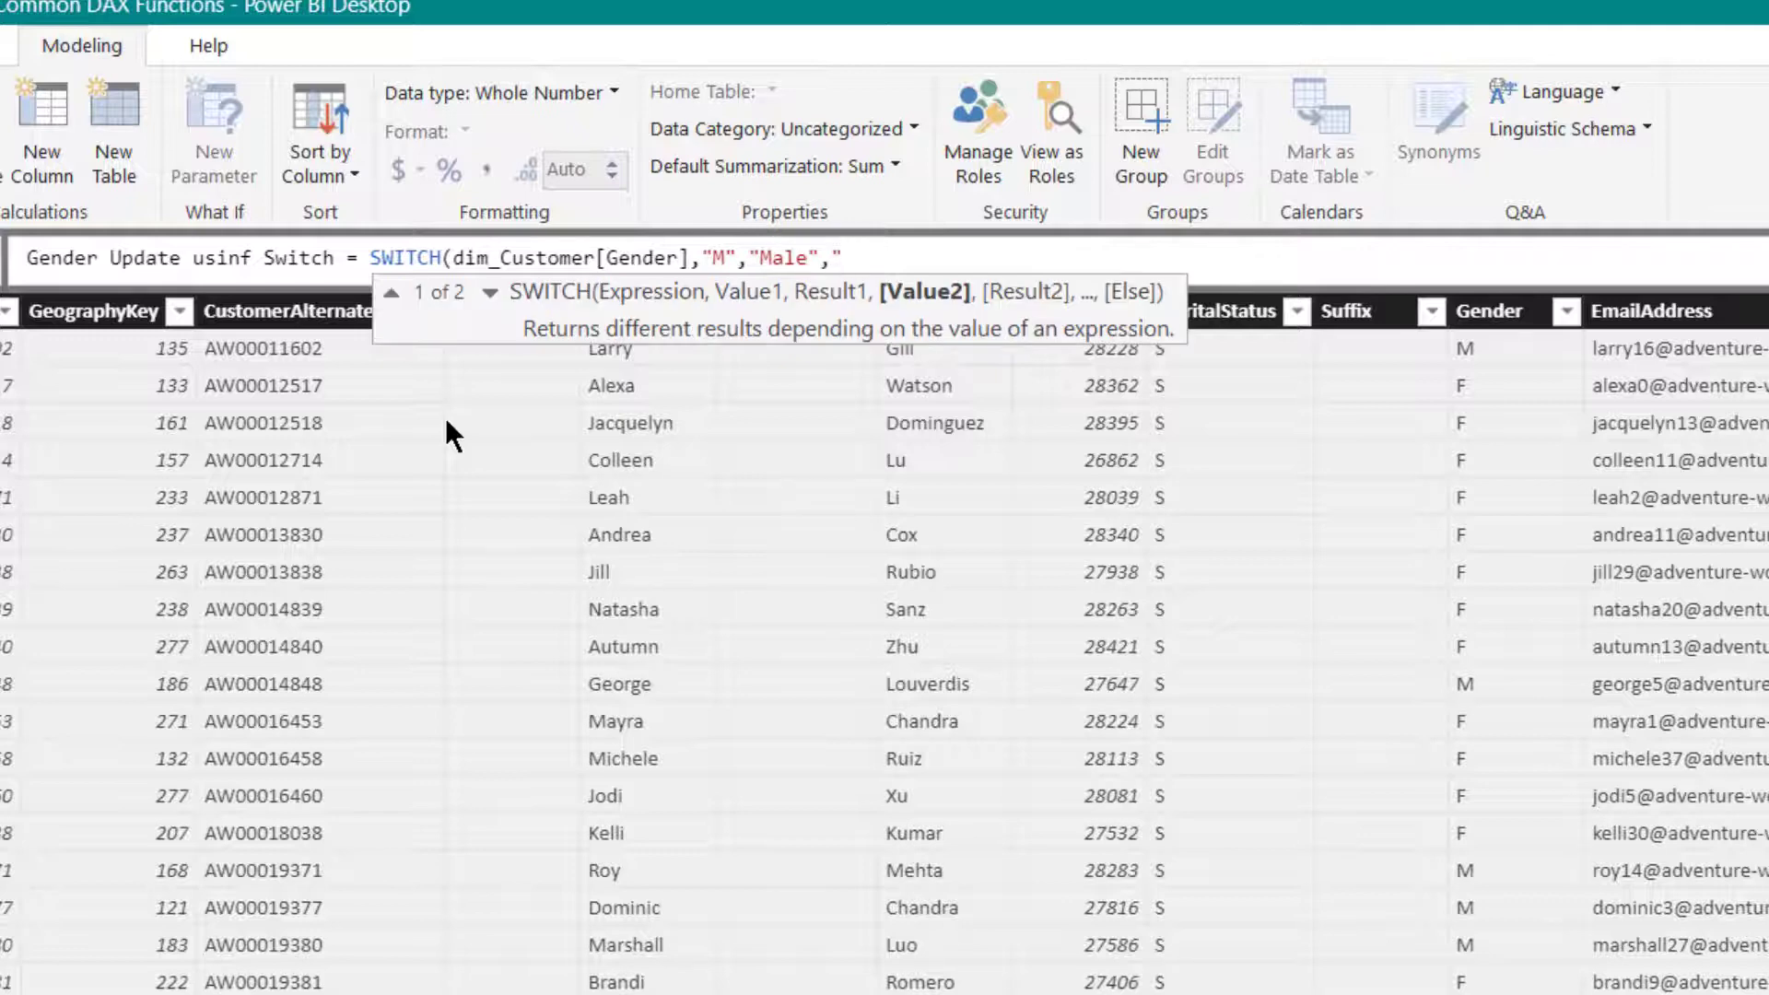
{"action": "type", "text": "F\","}
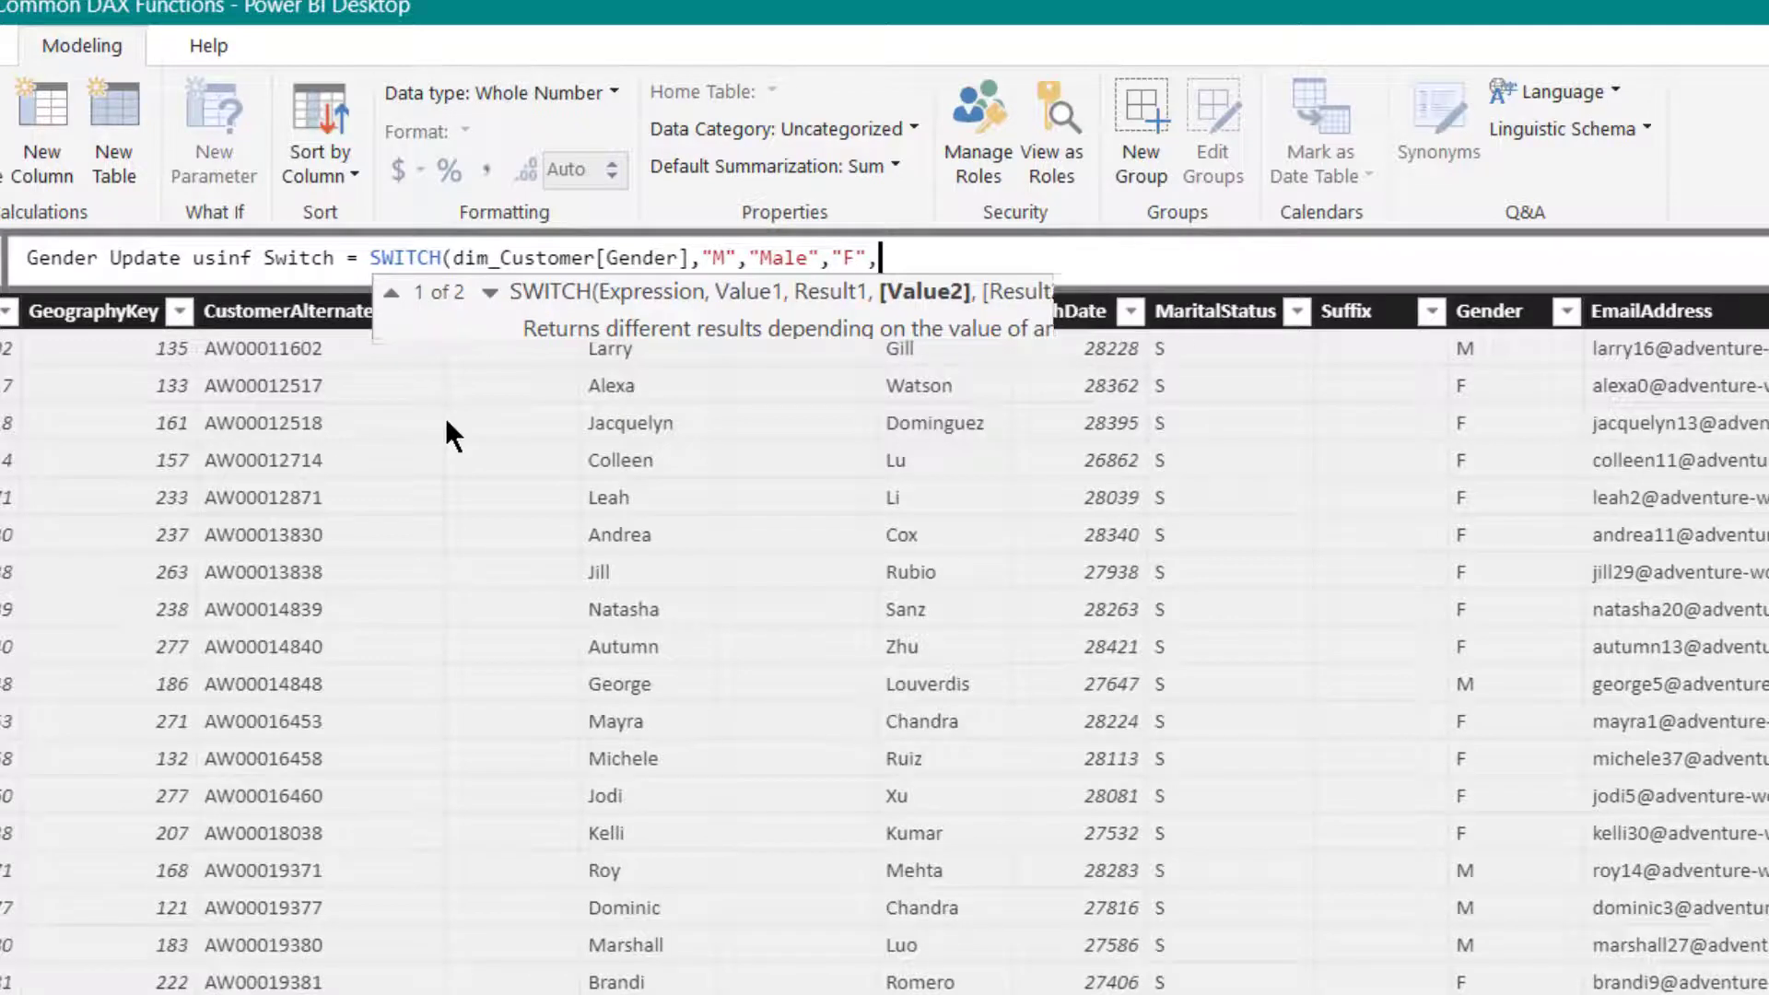
{"action": "type", "text": "\"Fema;le\","}
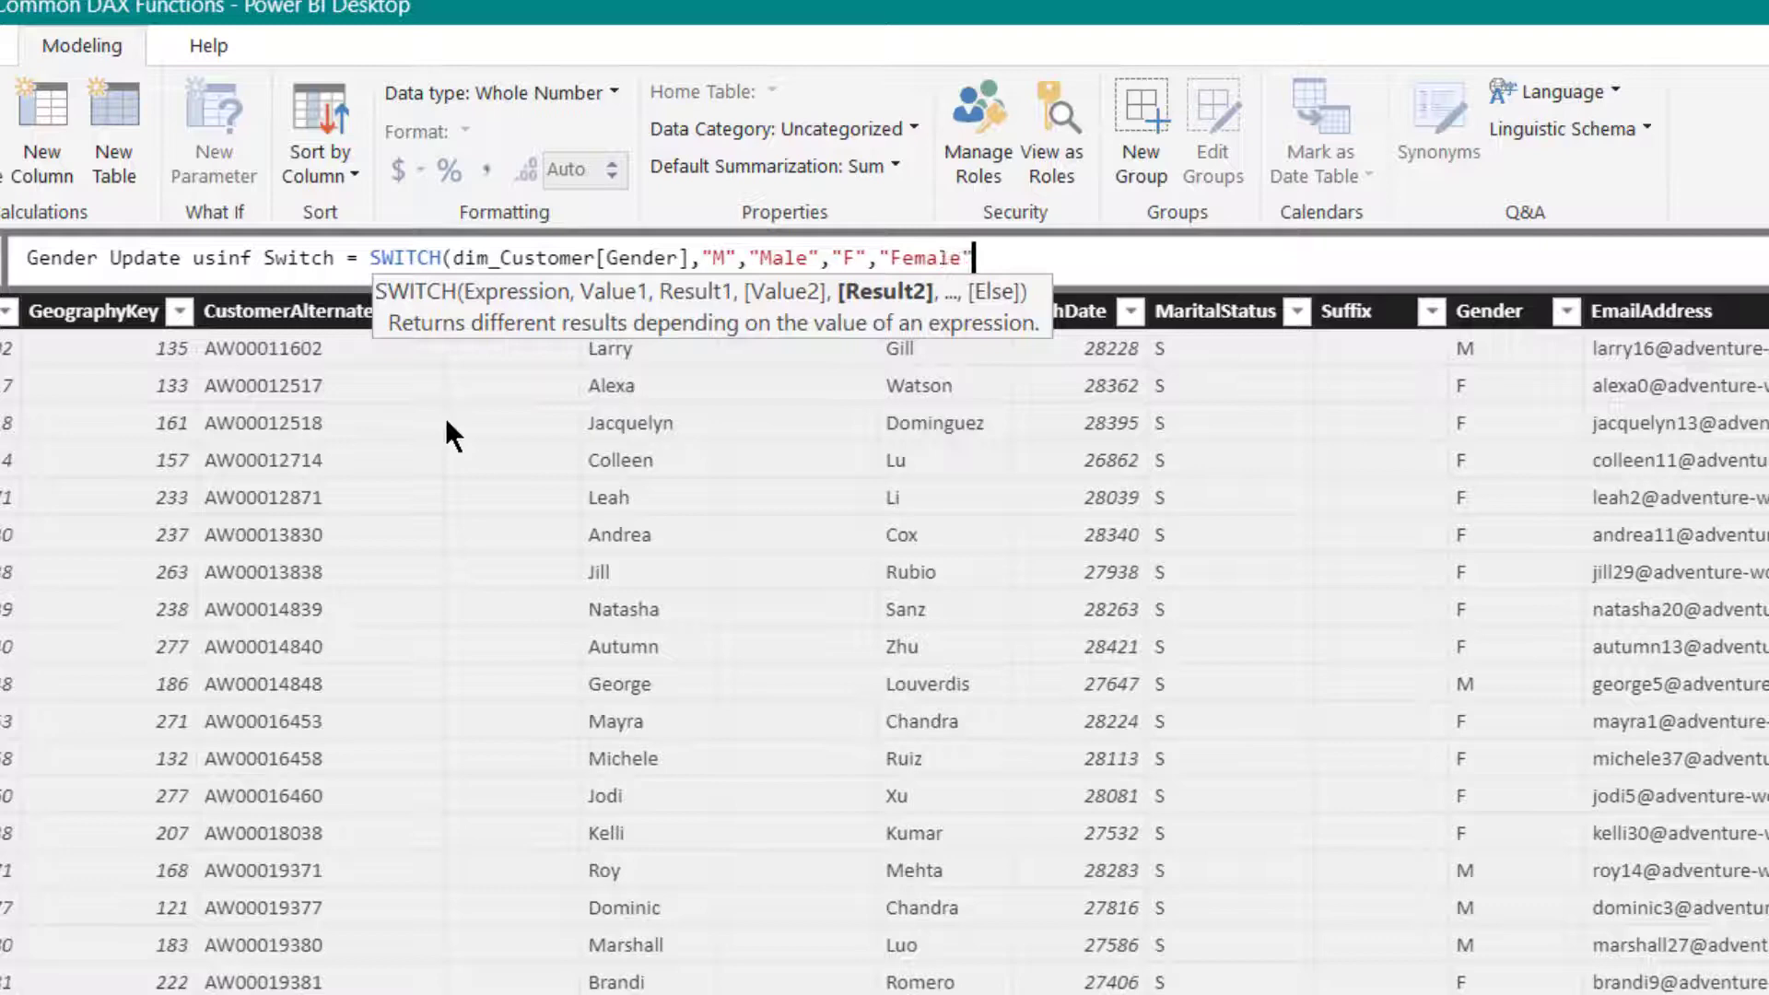
{"action": "type", "text": "\"Others\""}
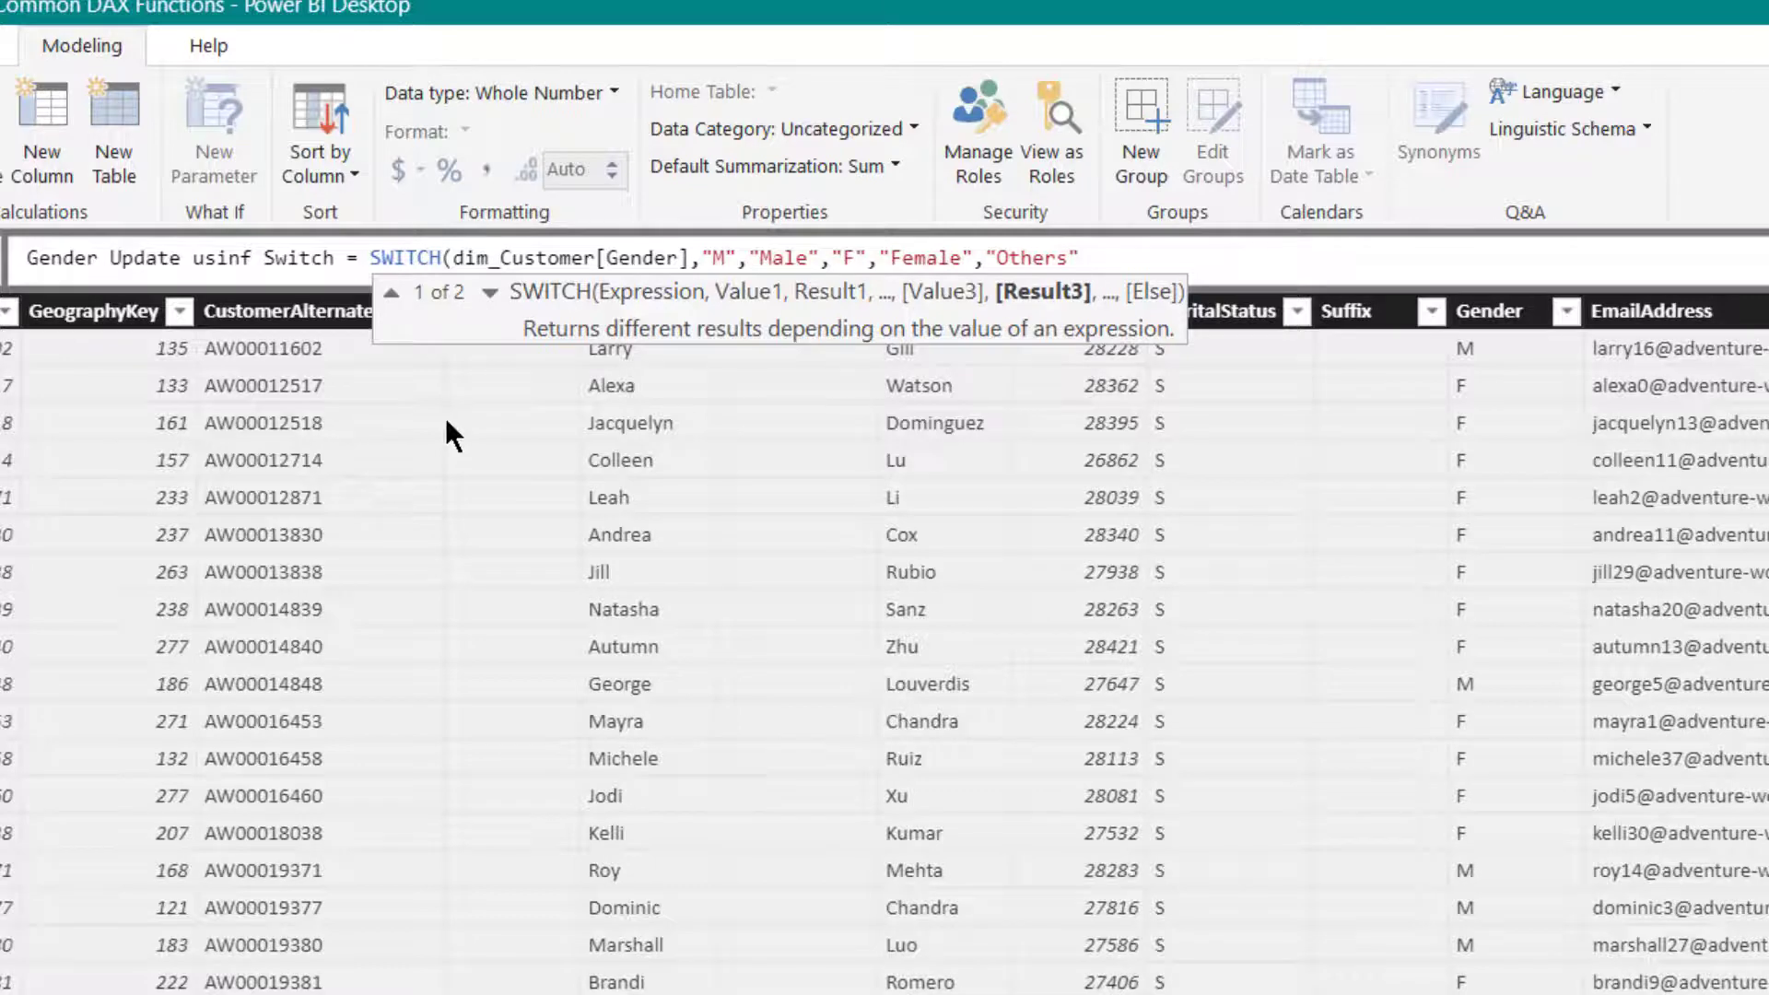
{"action": "type", "text": ")"}
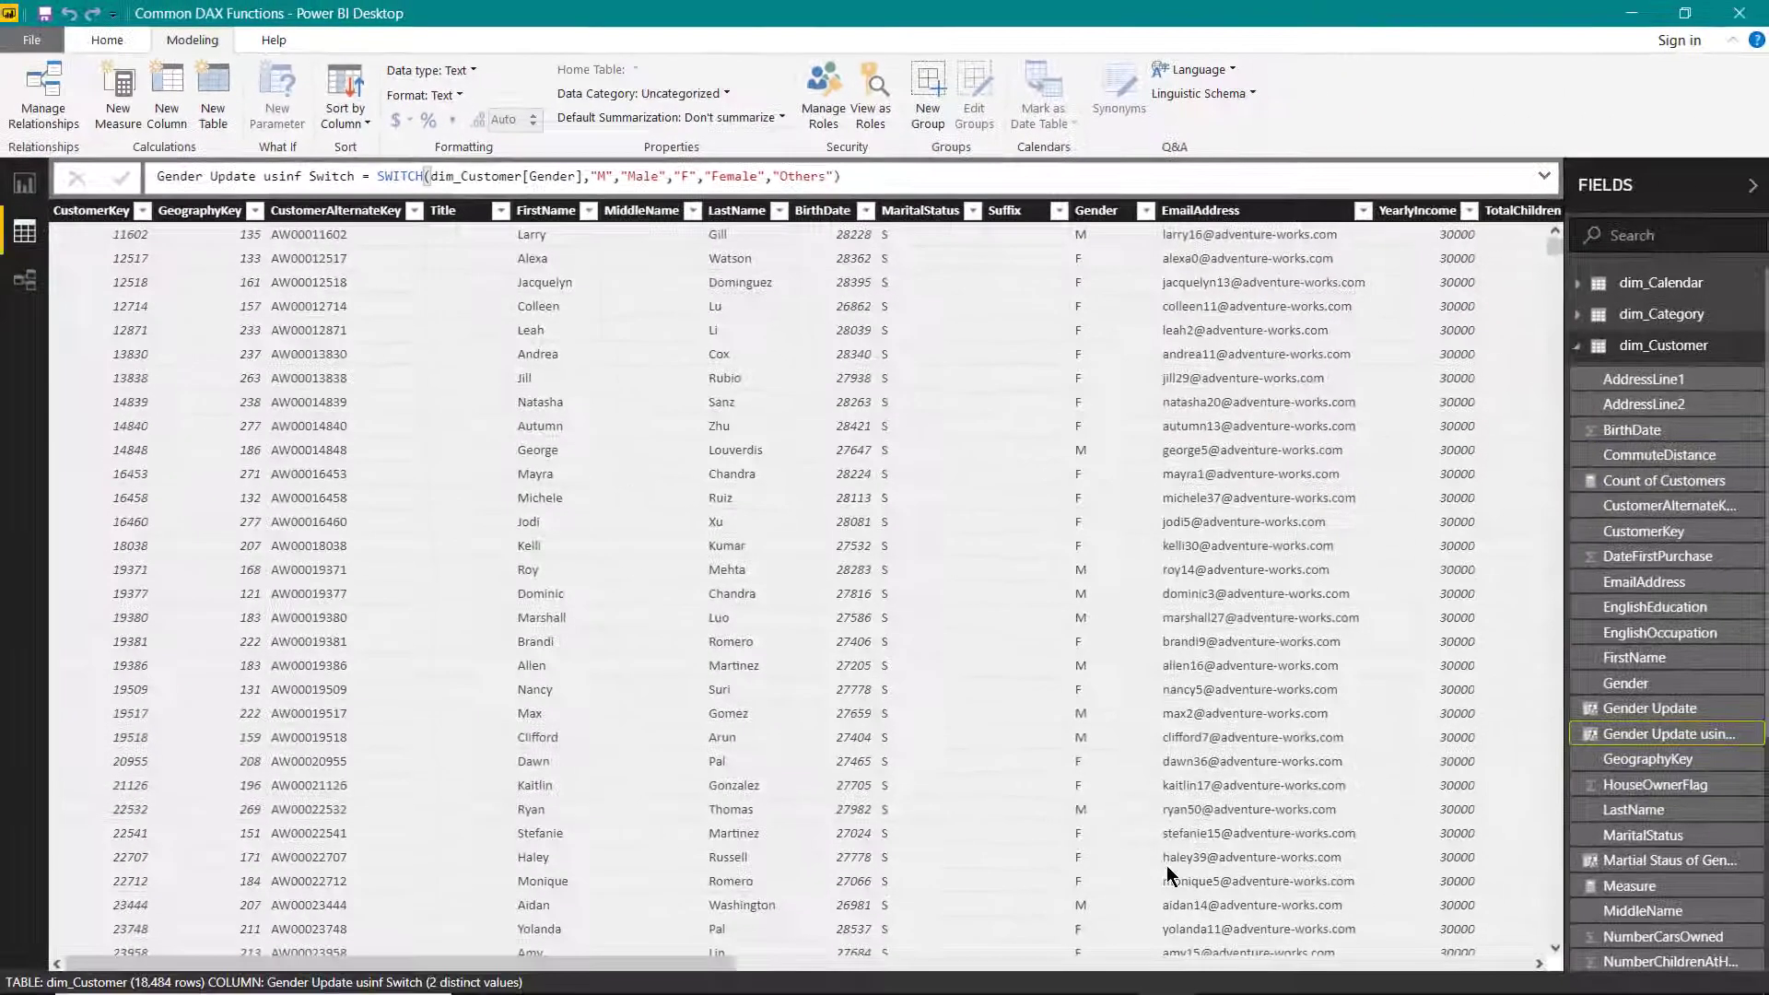
Step: Scroll to the new Gender Update usinf Switch column and select the Martial Staus of Gender column
{"action": "left_click", "coordinate": [1502, 963]}
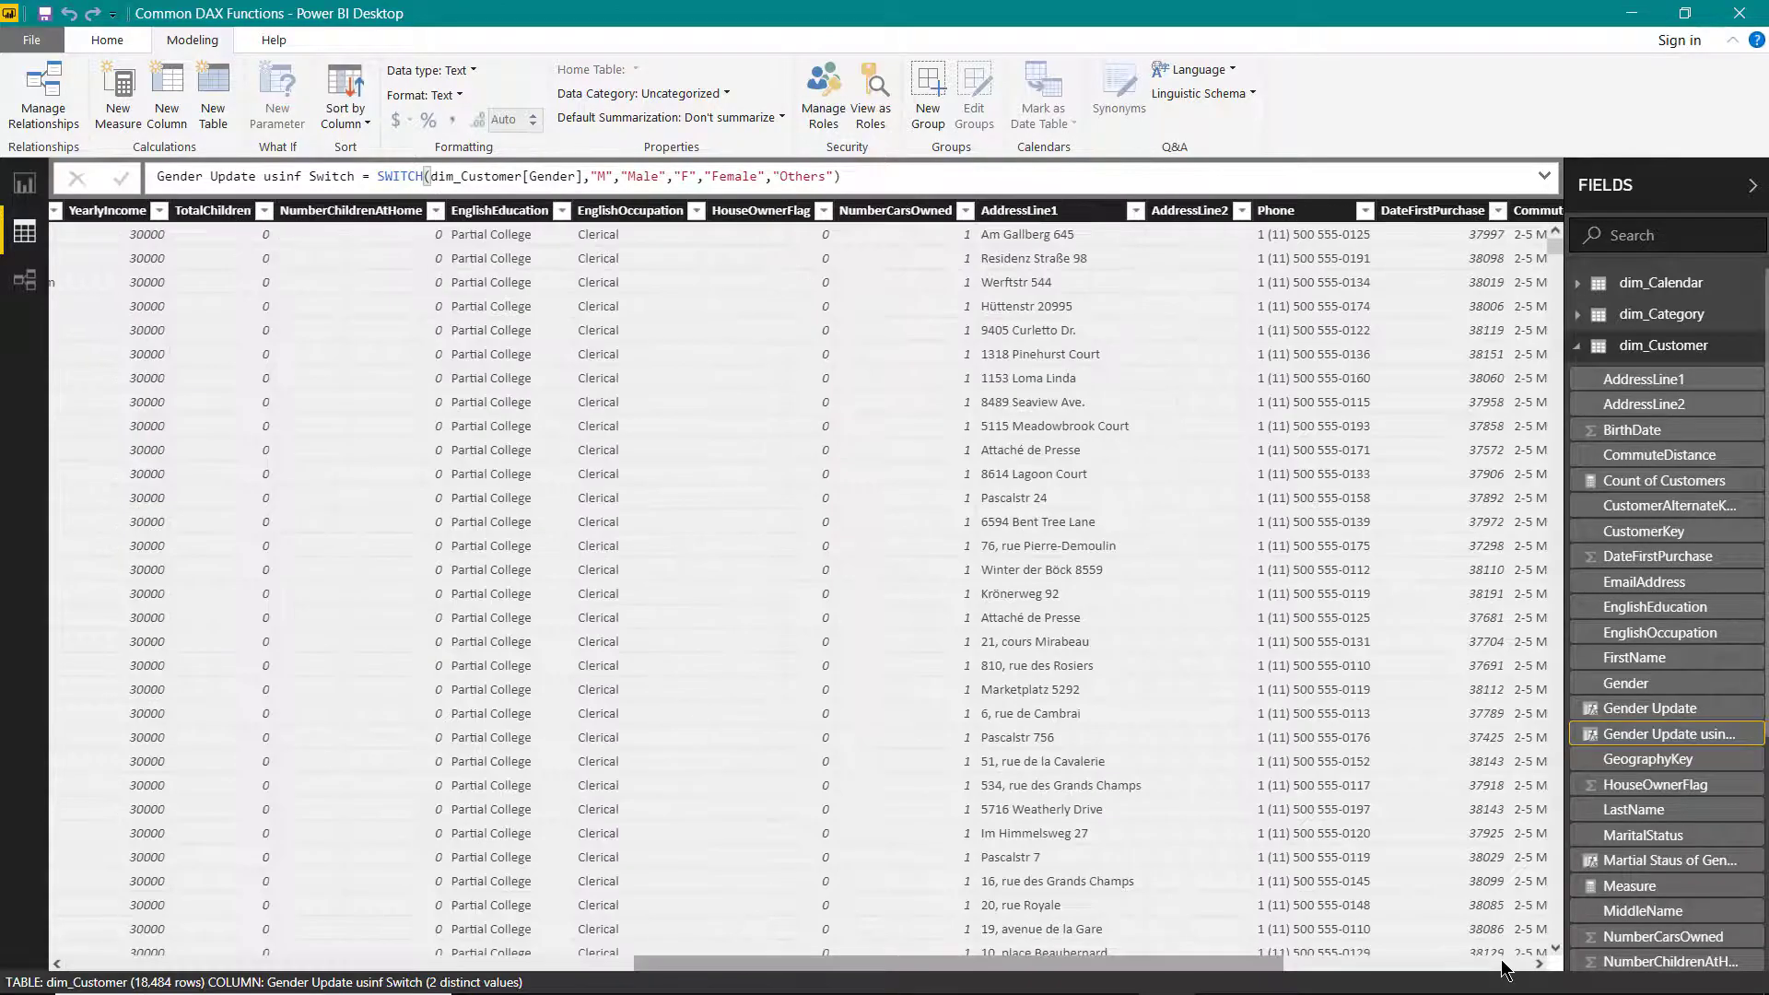
{"action": "left_click", "coordinate": [1502, 963]}
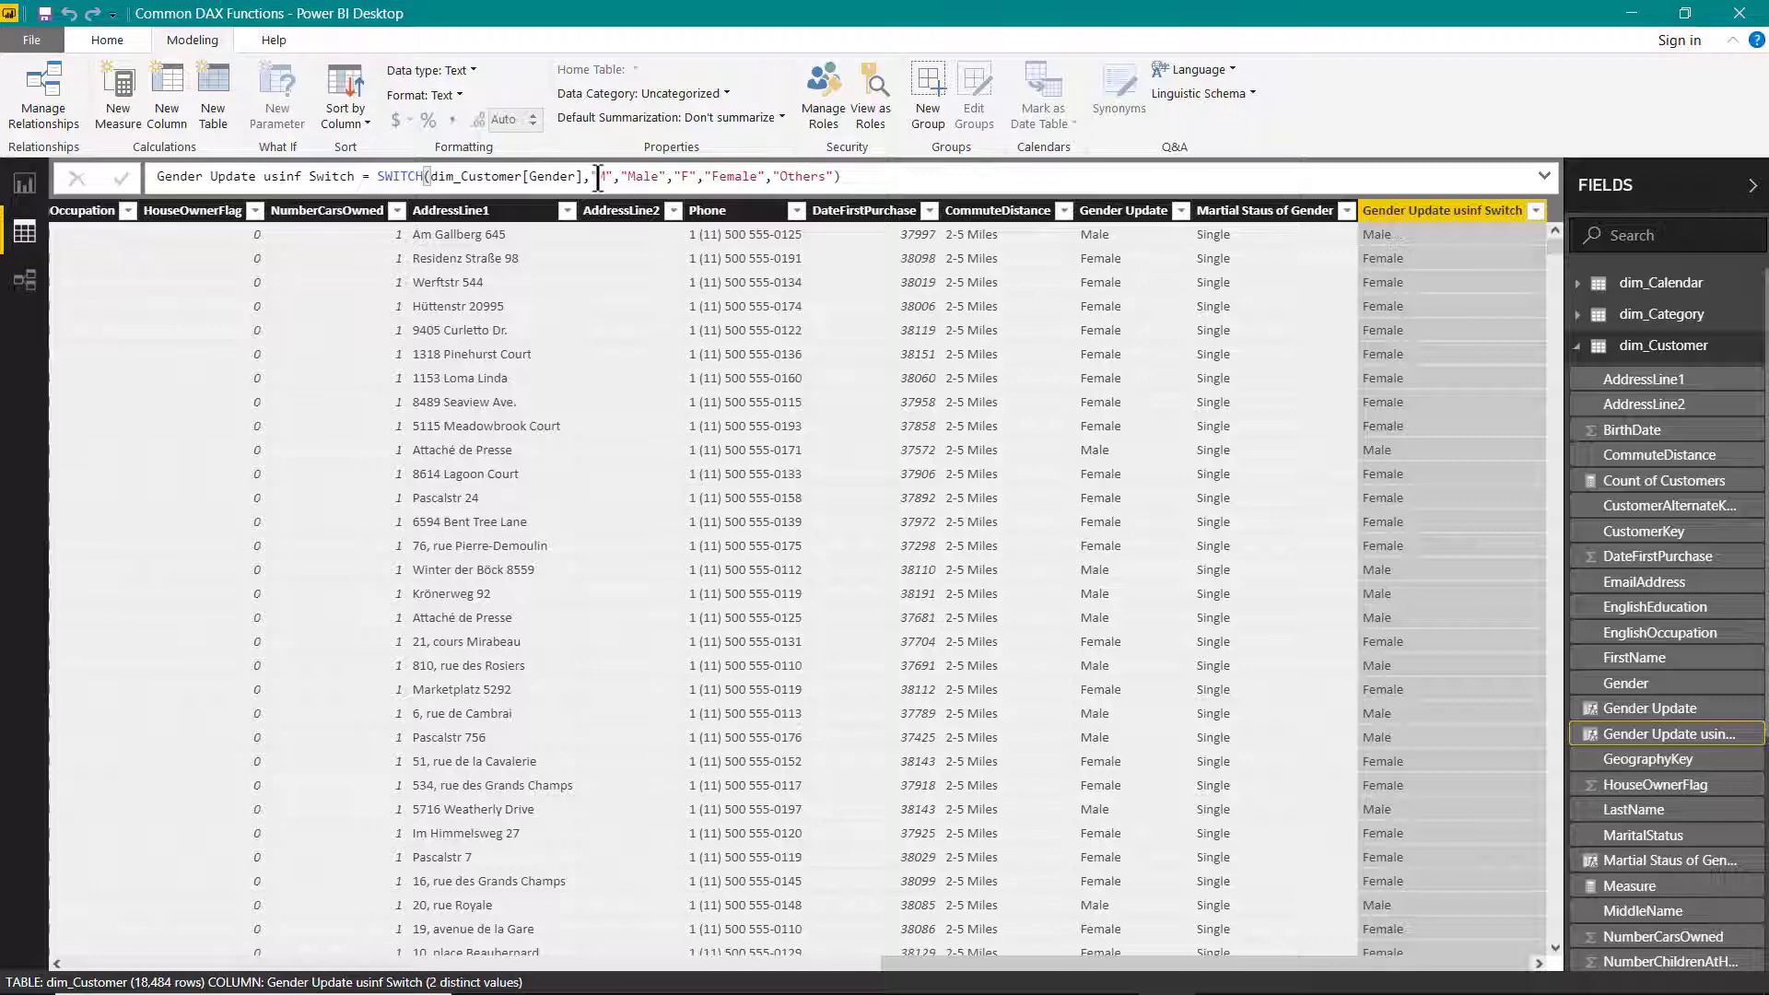
{"action": "left_click", "coordinate": [1286, 236]}
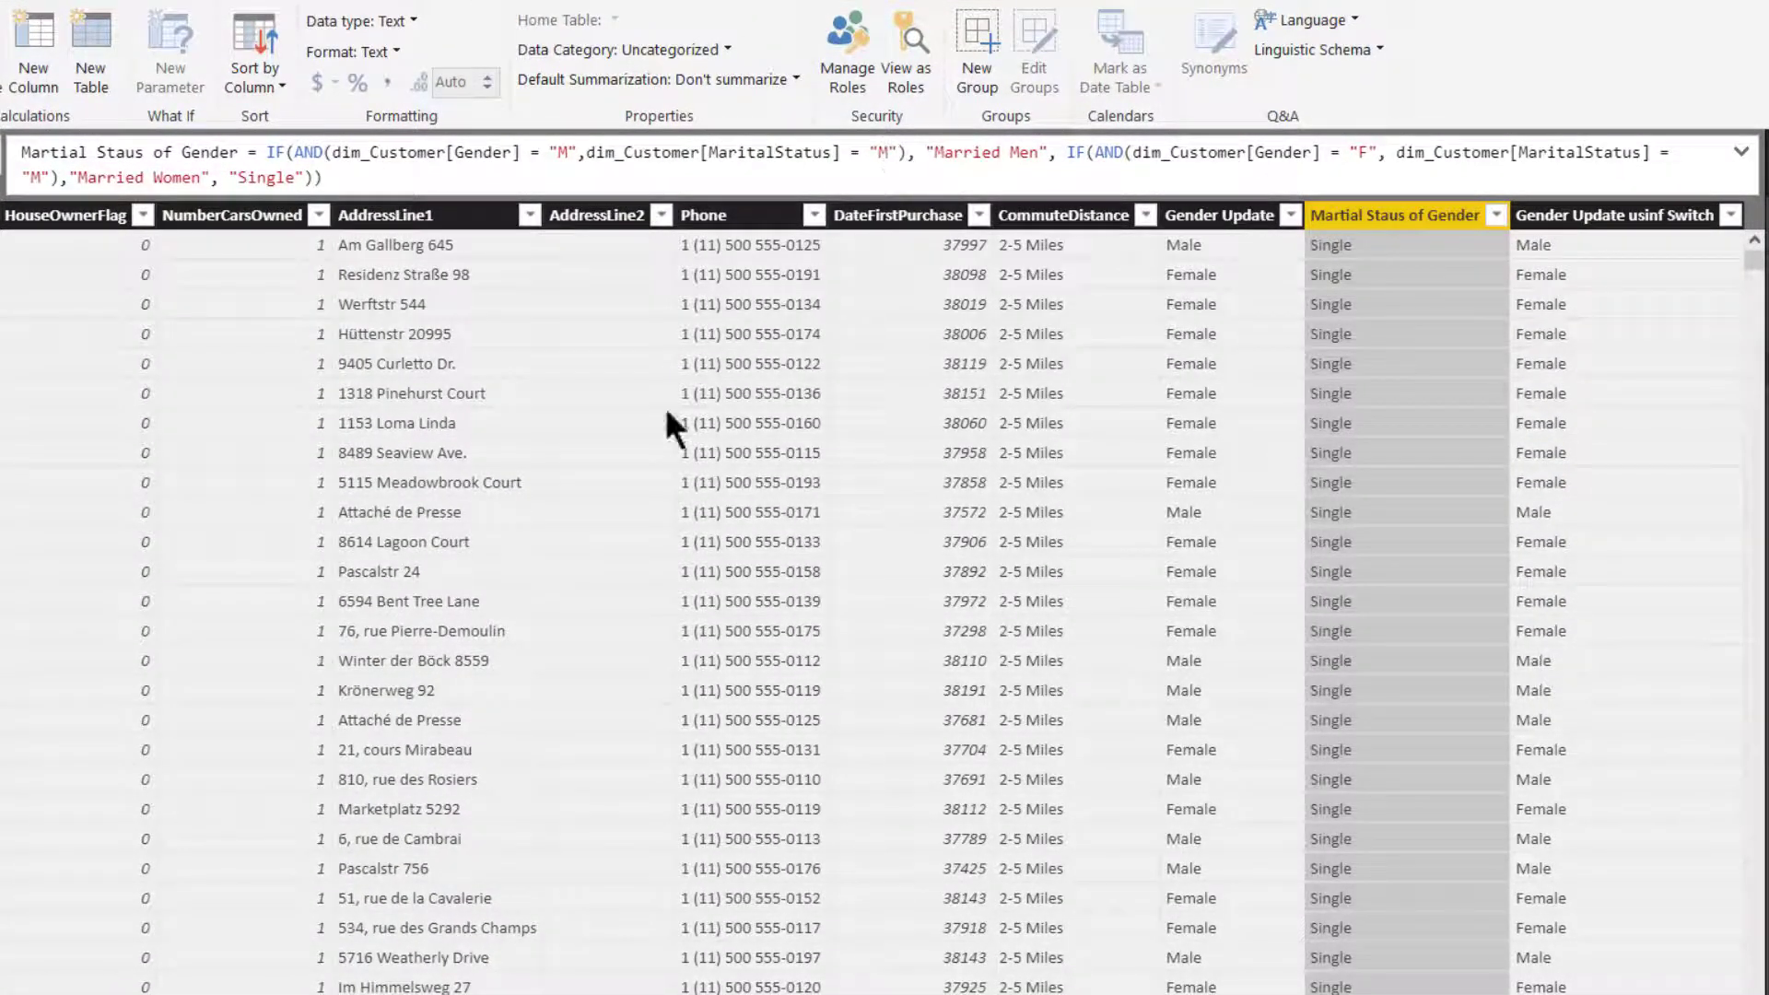
Step: Start a new column 'New Martial Status updated' defined as SWITCH(TRUE(), in the expanded editor
{"action": "left_click", "coordinate": [53, 62]}
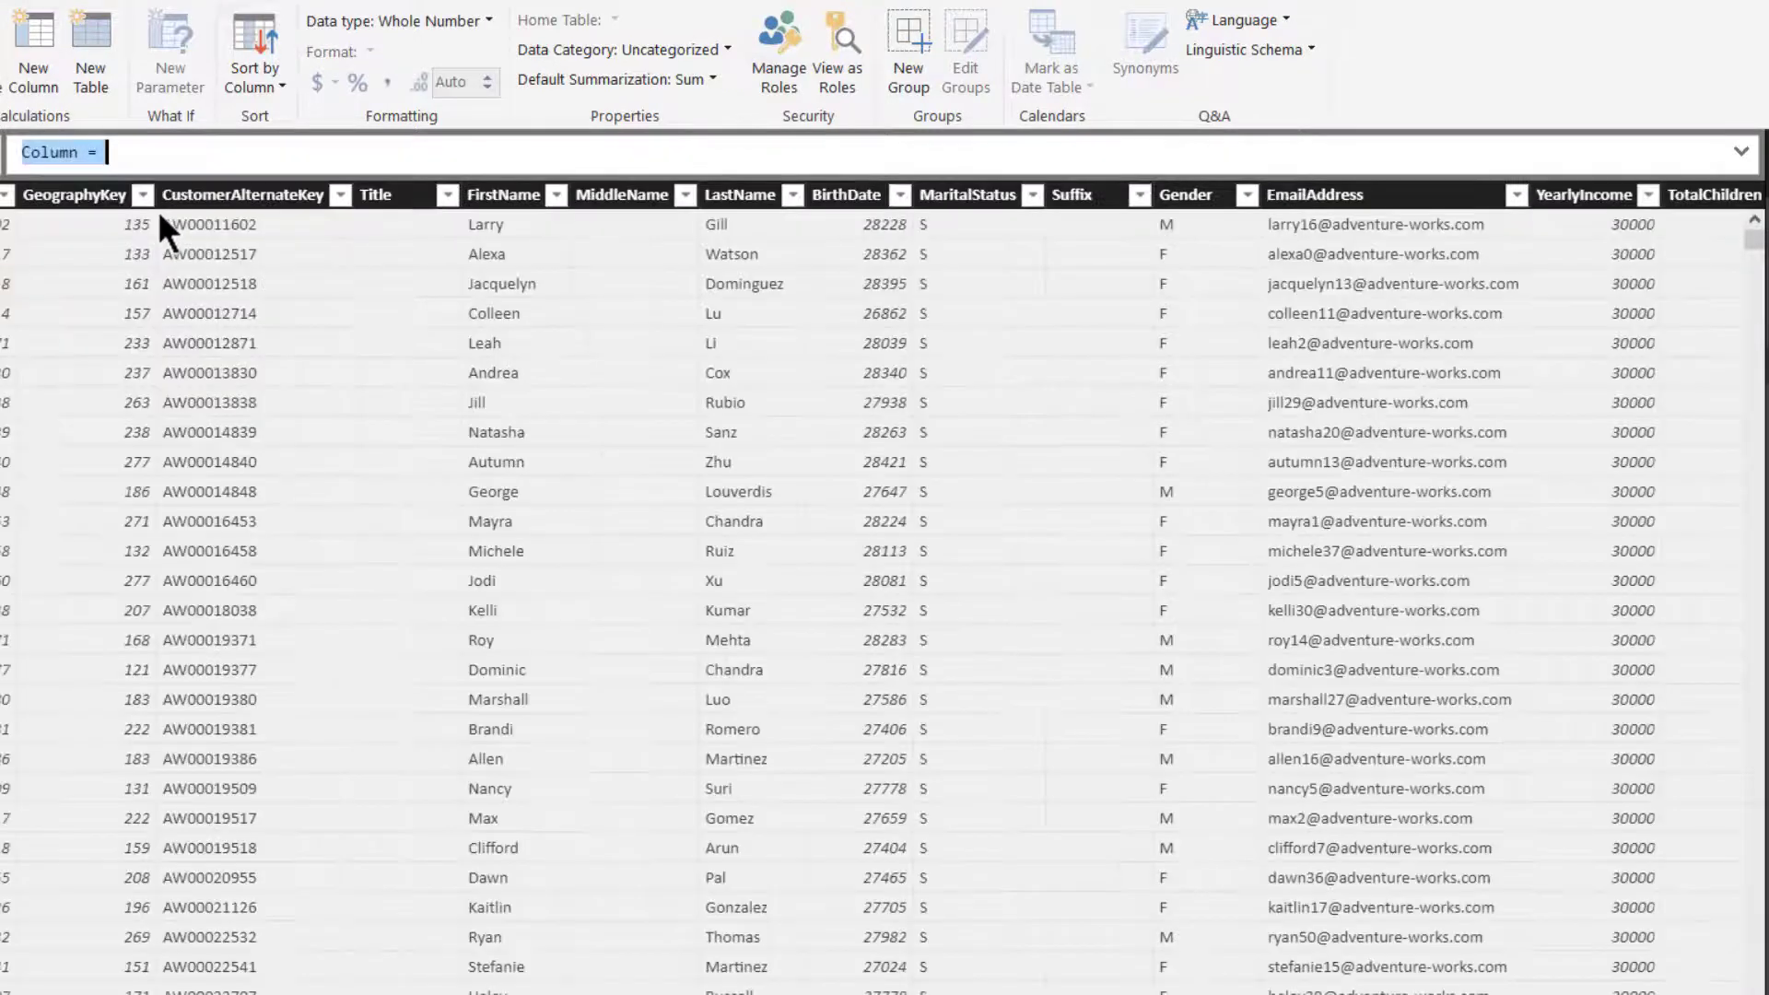
{"action": "type", "text": "New"}
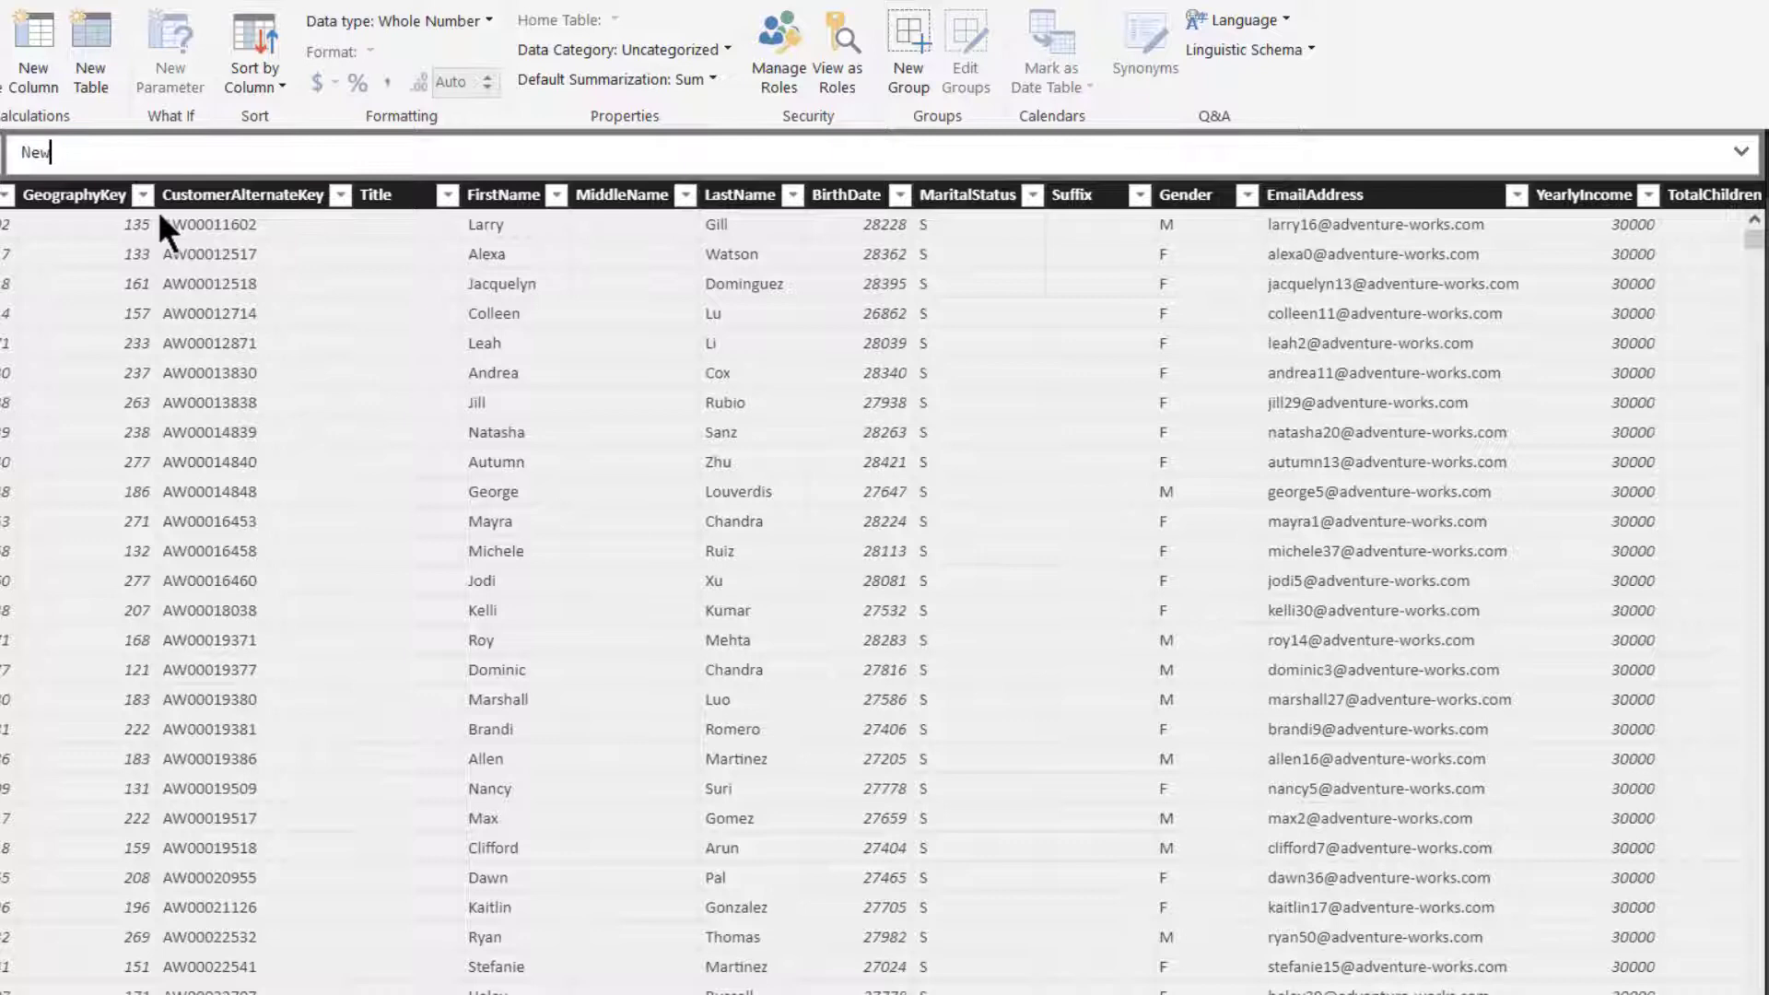
{"action": "type", "text": " Martial Status updated"}
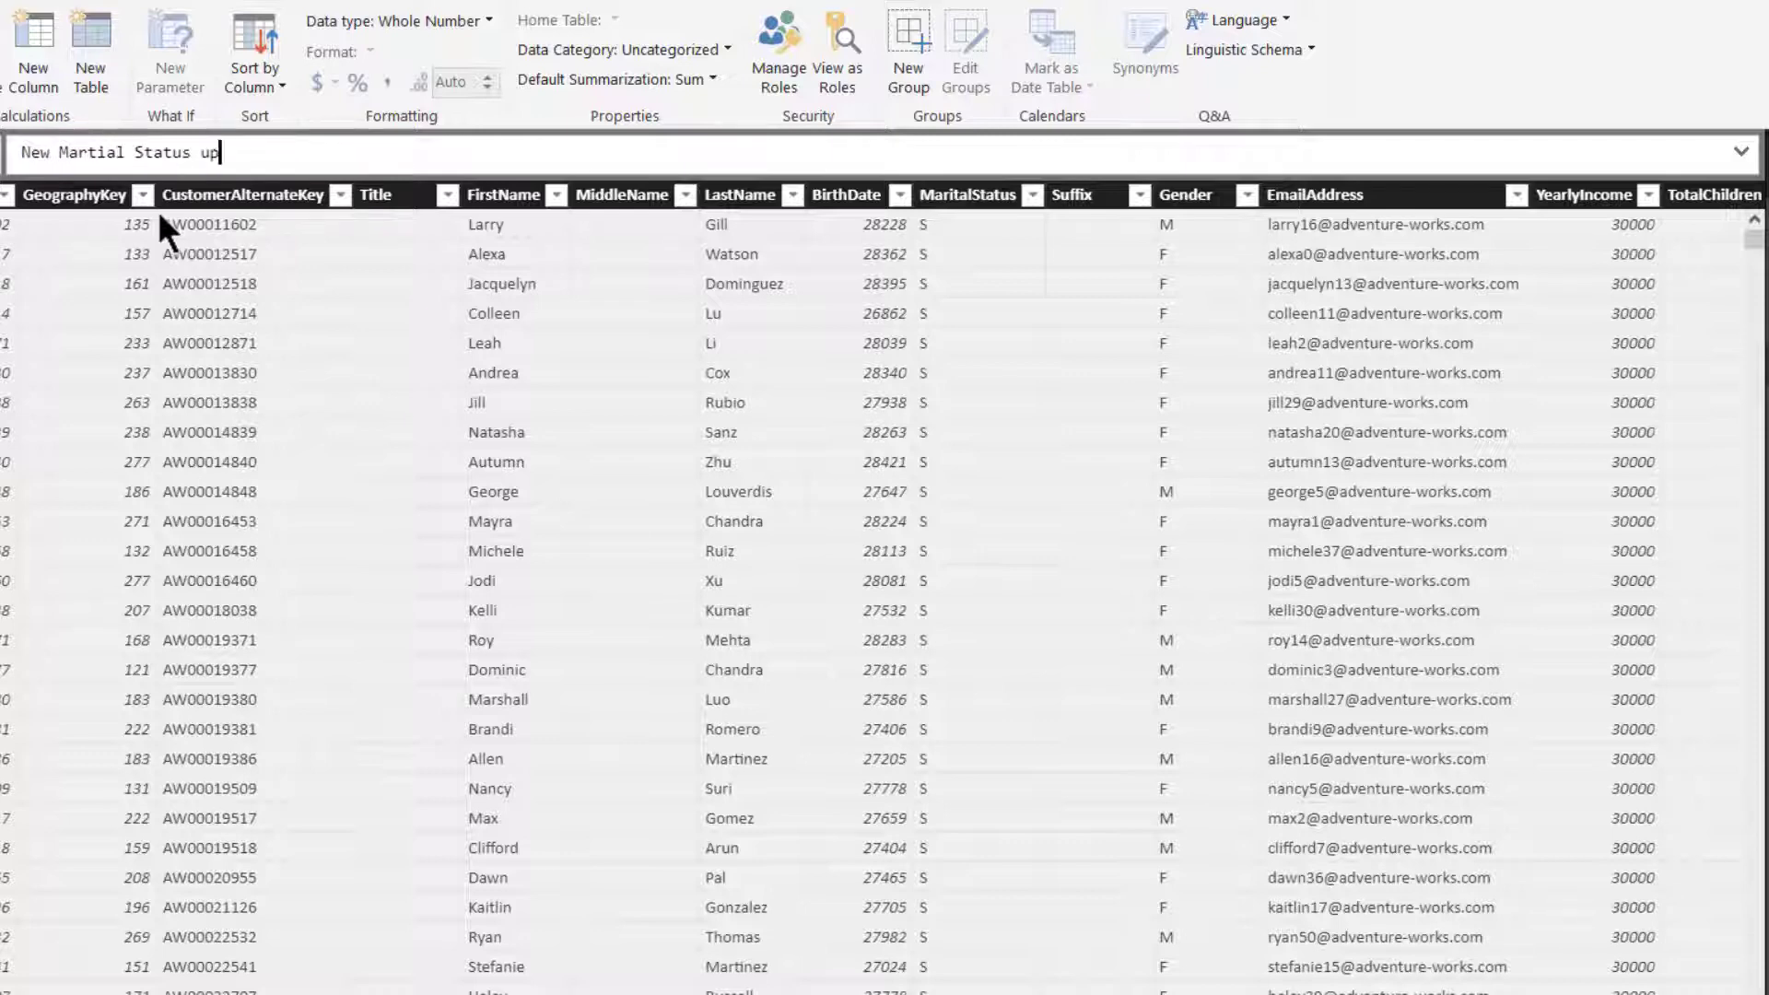
{"action": "left_click", "coordinate": [1741, 152]}
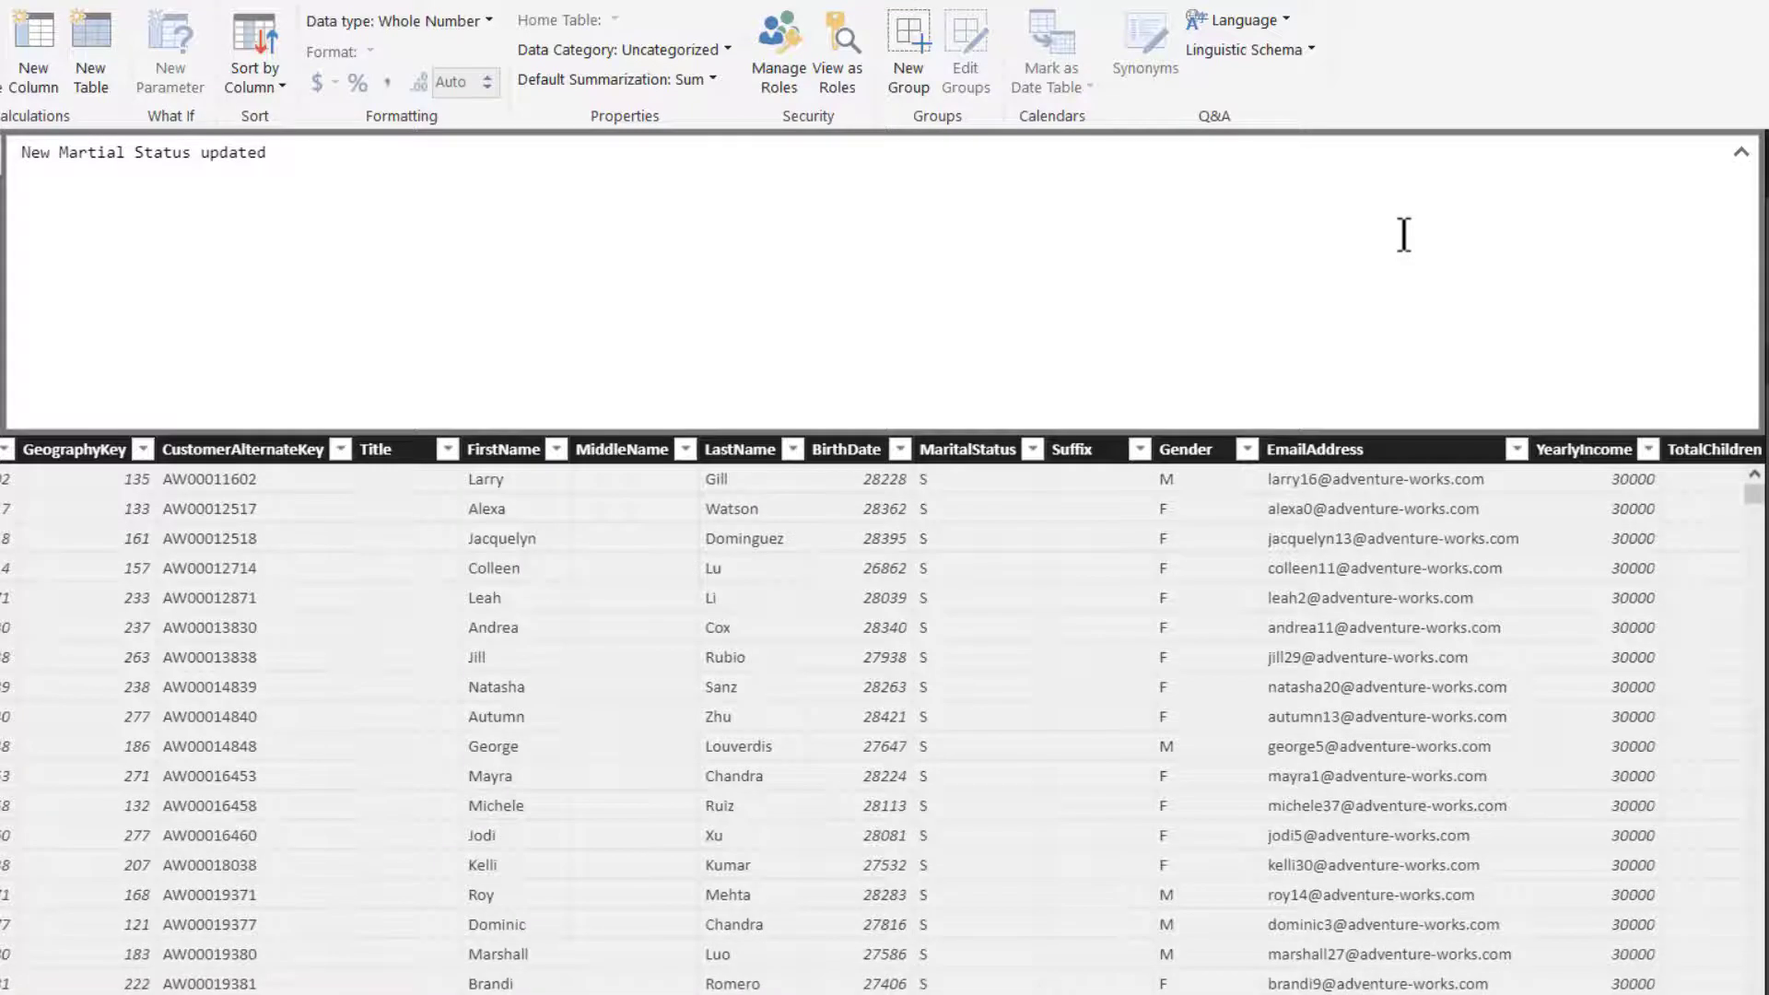
{"action": "type", "text": "= swi"}
{"action": "key", "text": "Tab"}
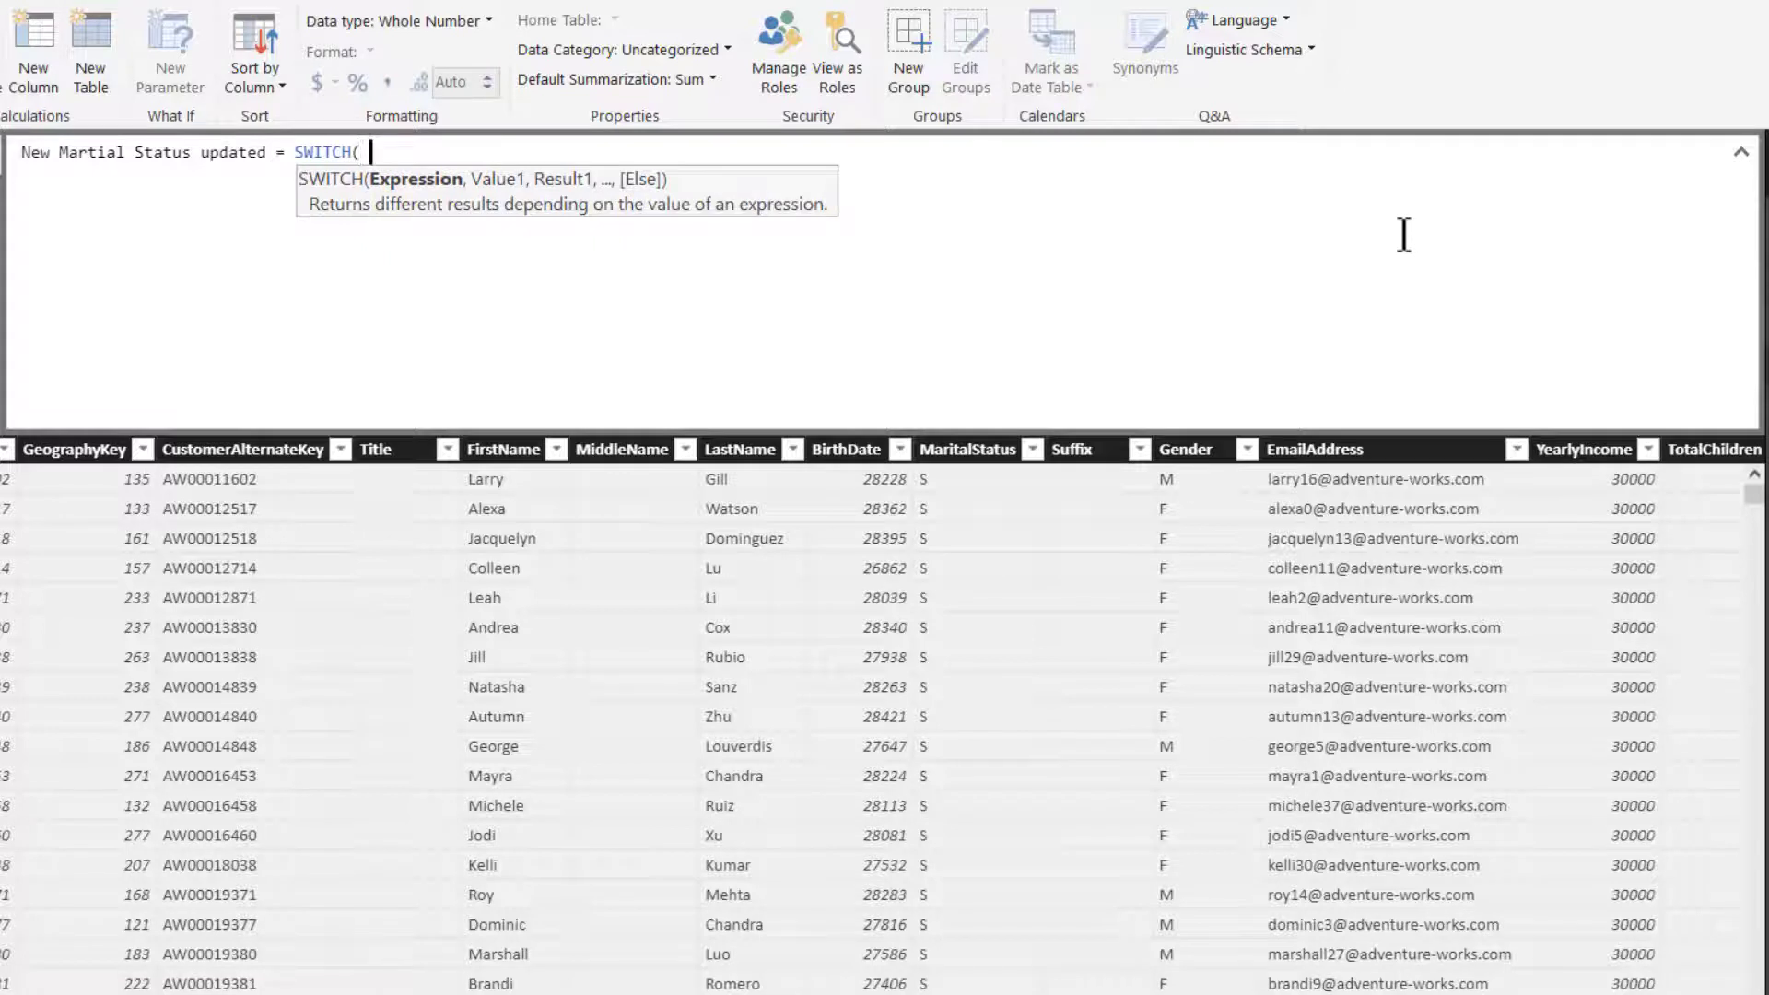
{"action": "type", "text": "tru"}
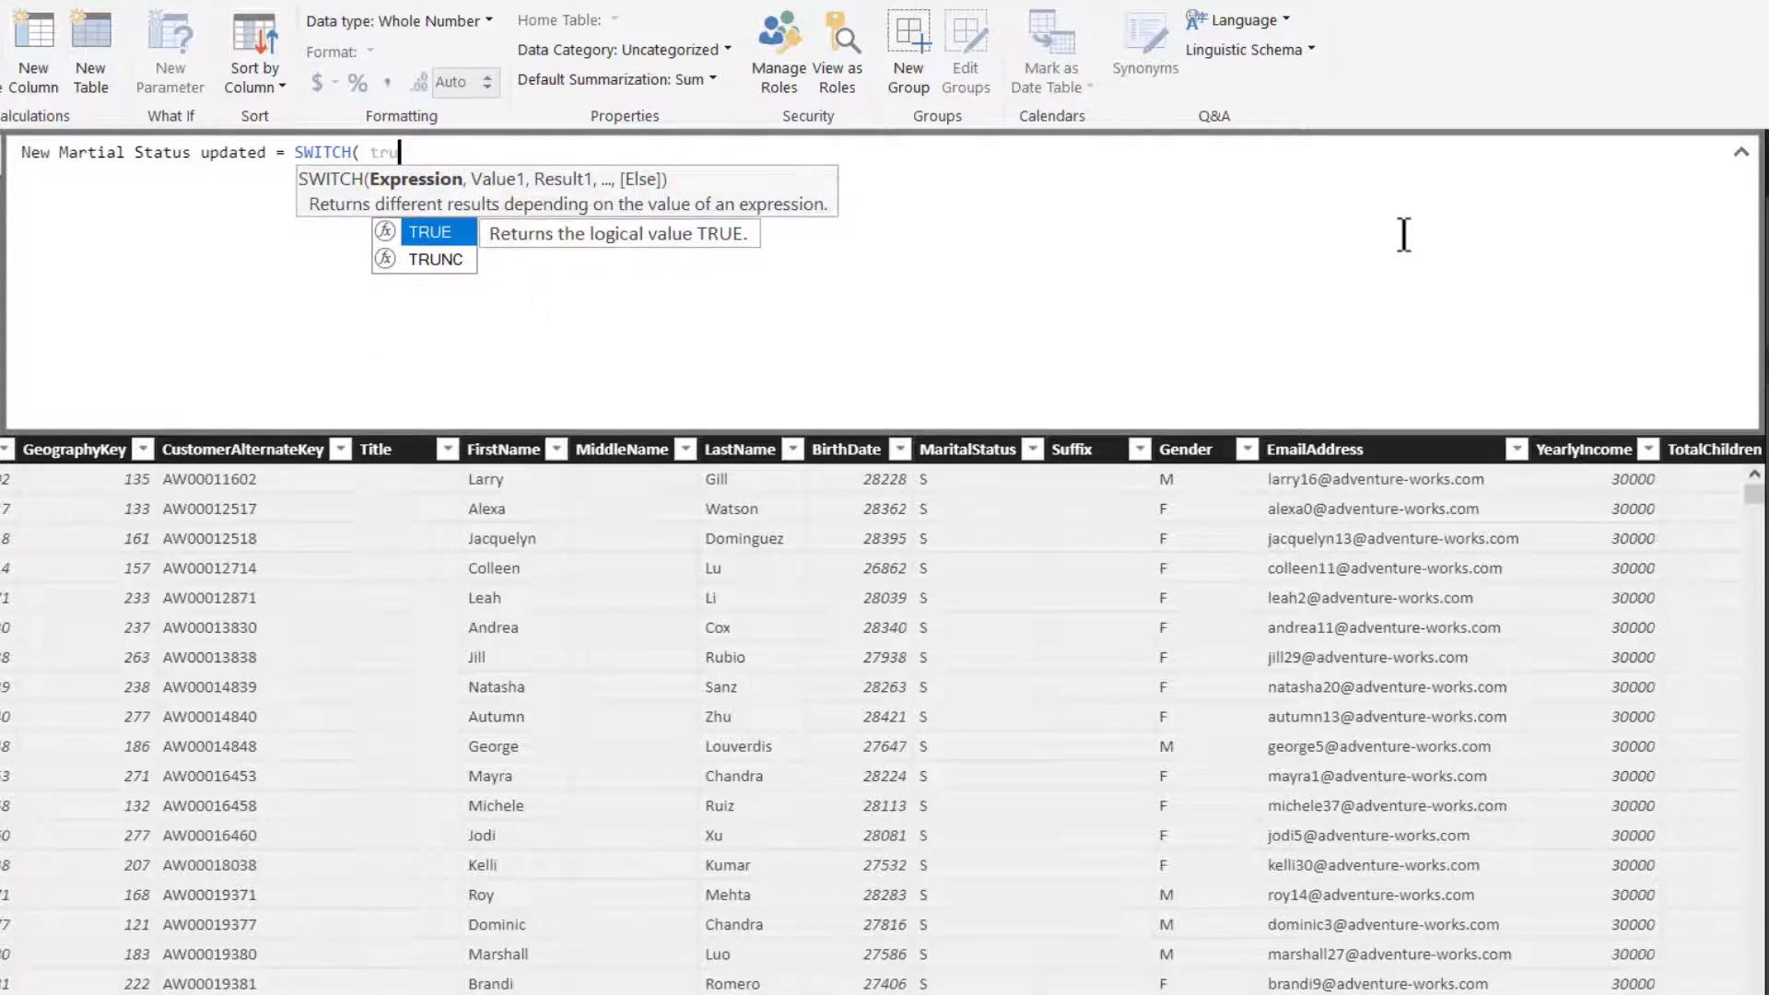
{"action": "key", "text": "Tab"}
{"action": "type", "text": "),"}
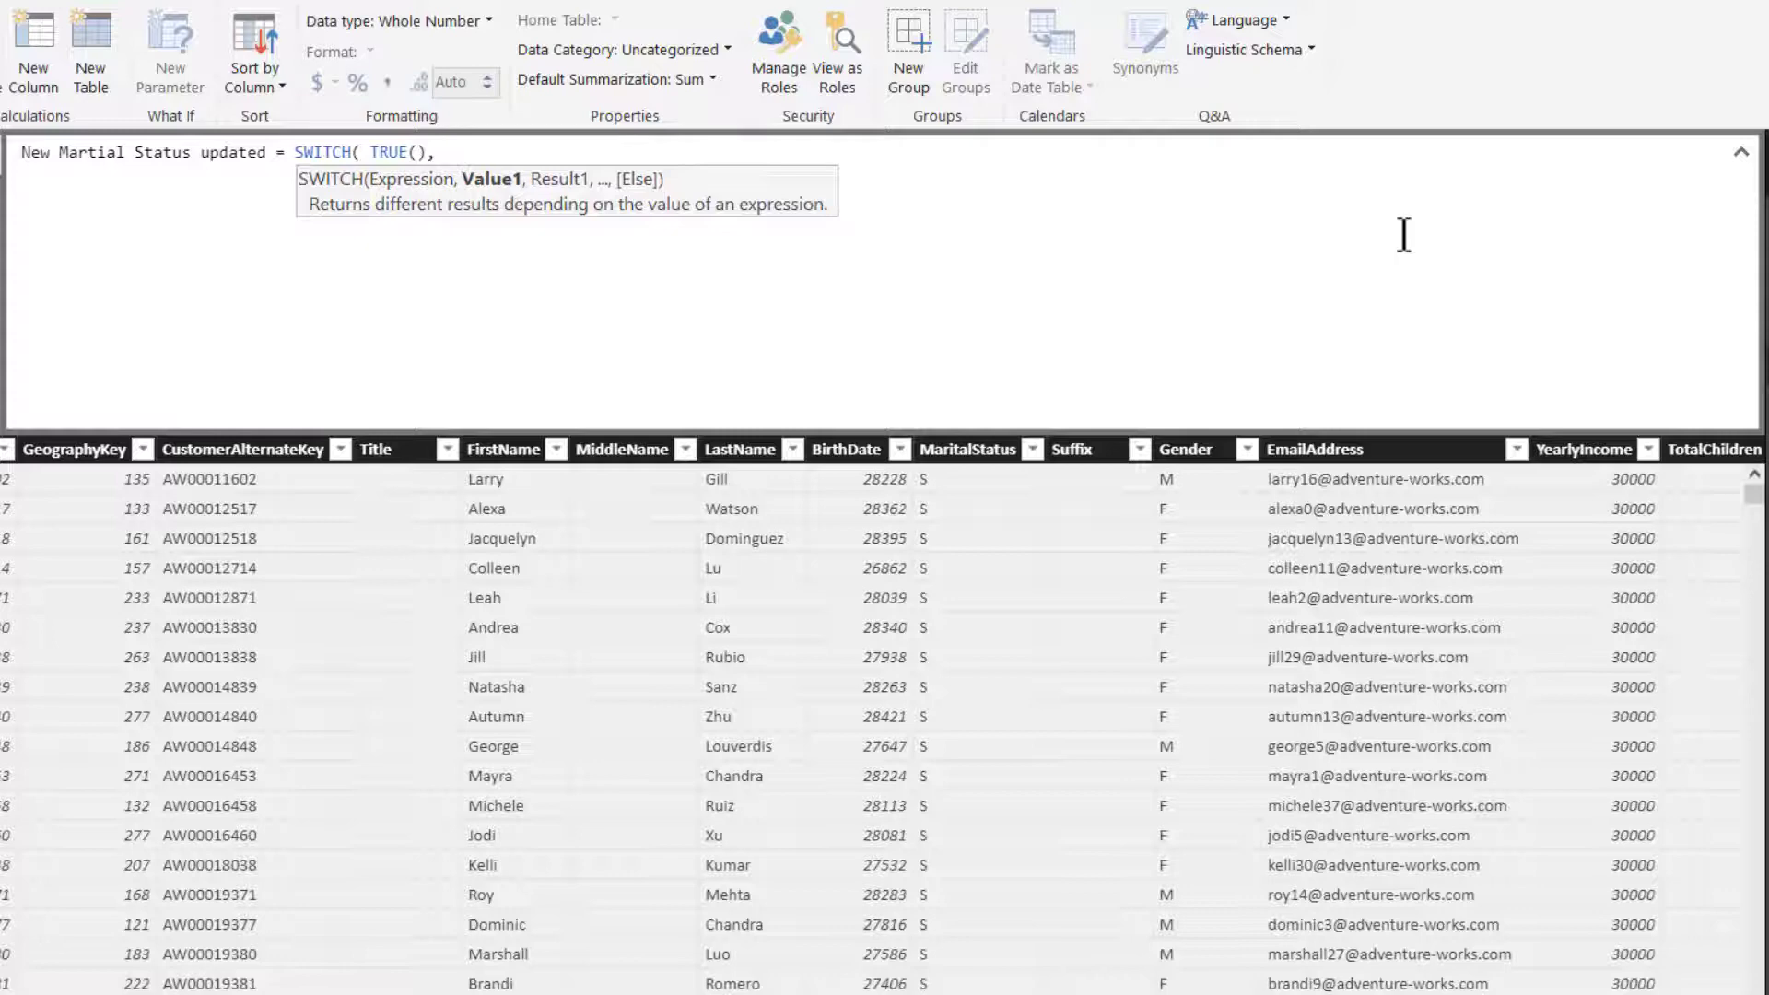
Step: Add the first case: Gender "M" AND MaritalStatus "M" returns "Married Men"
{"action": "key", "text": "shift+Return"}
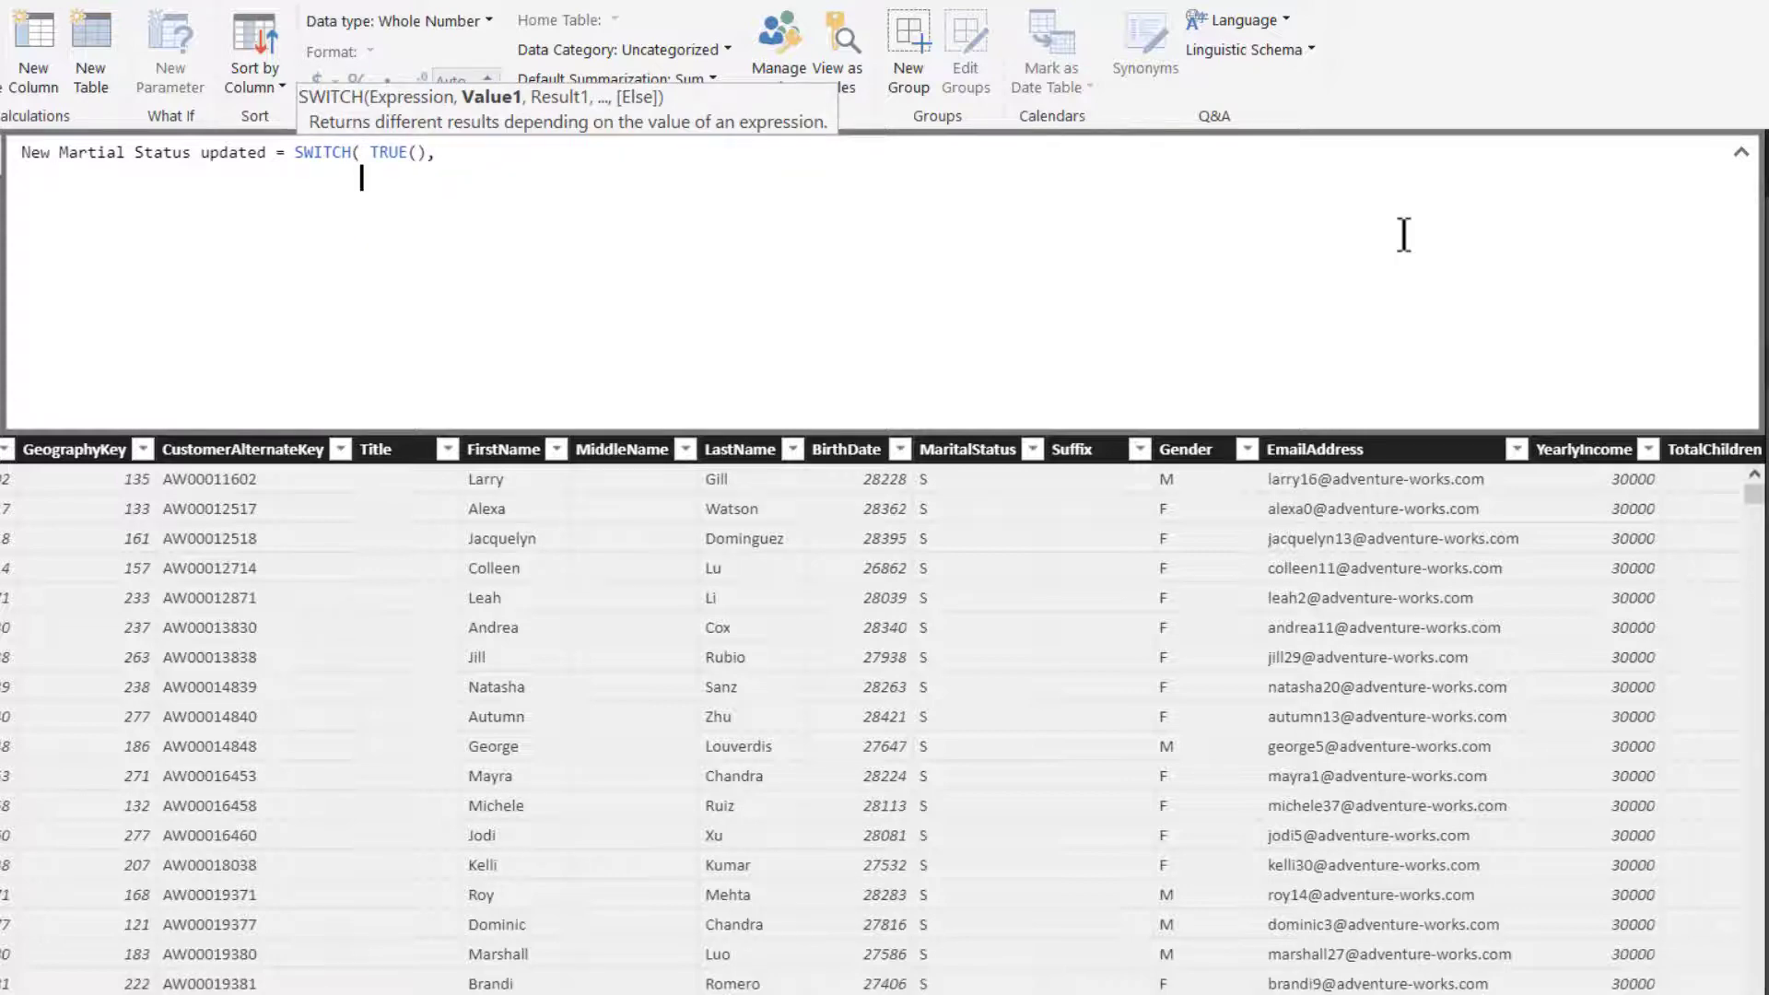
{"action": "type", "text": "AND(g"}
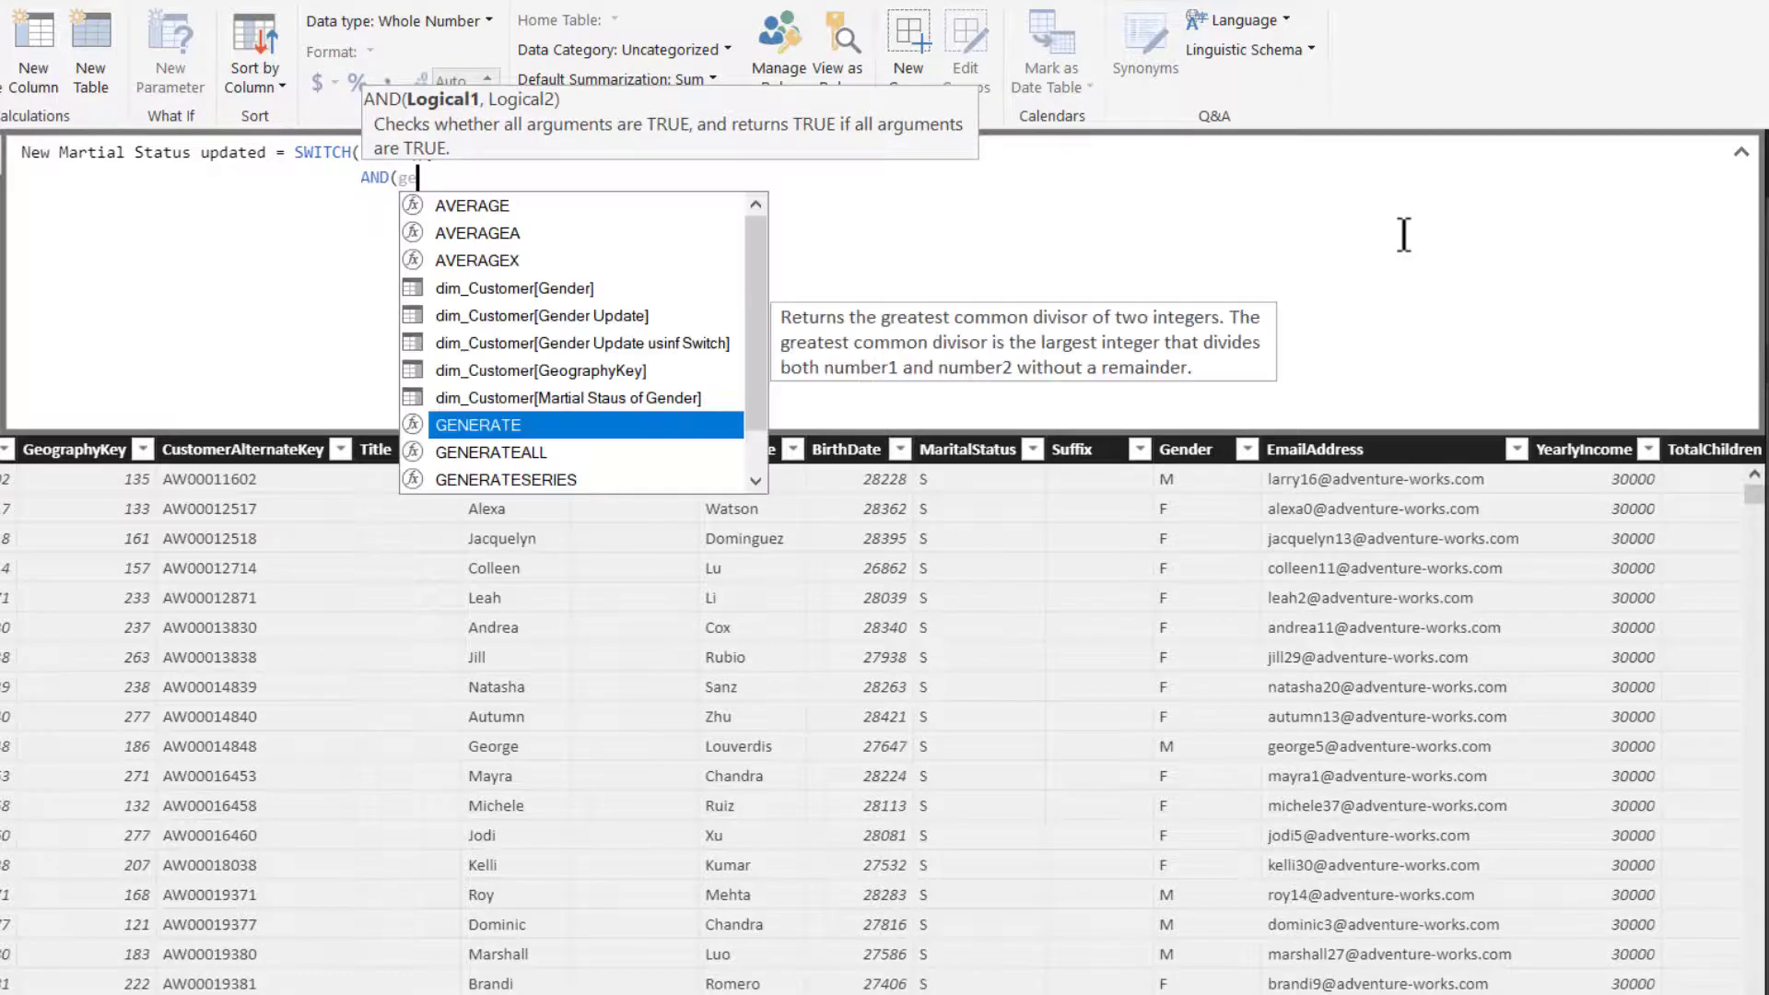
{"action": "type", "text": "e"}
{"action": "key", "text": "Up"}
{"action": "key", "text": "Up"}
{"action": "key", "text": "Up"}
{"action": "key", "text": "Up"}
{"action": "key", "text": "Tab"}
{"action": "type", "text": "= \"M"}
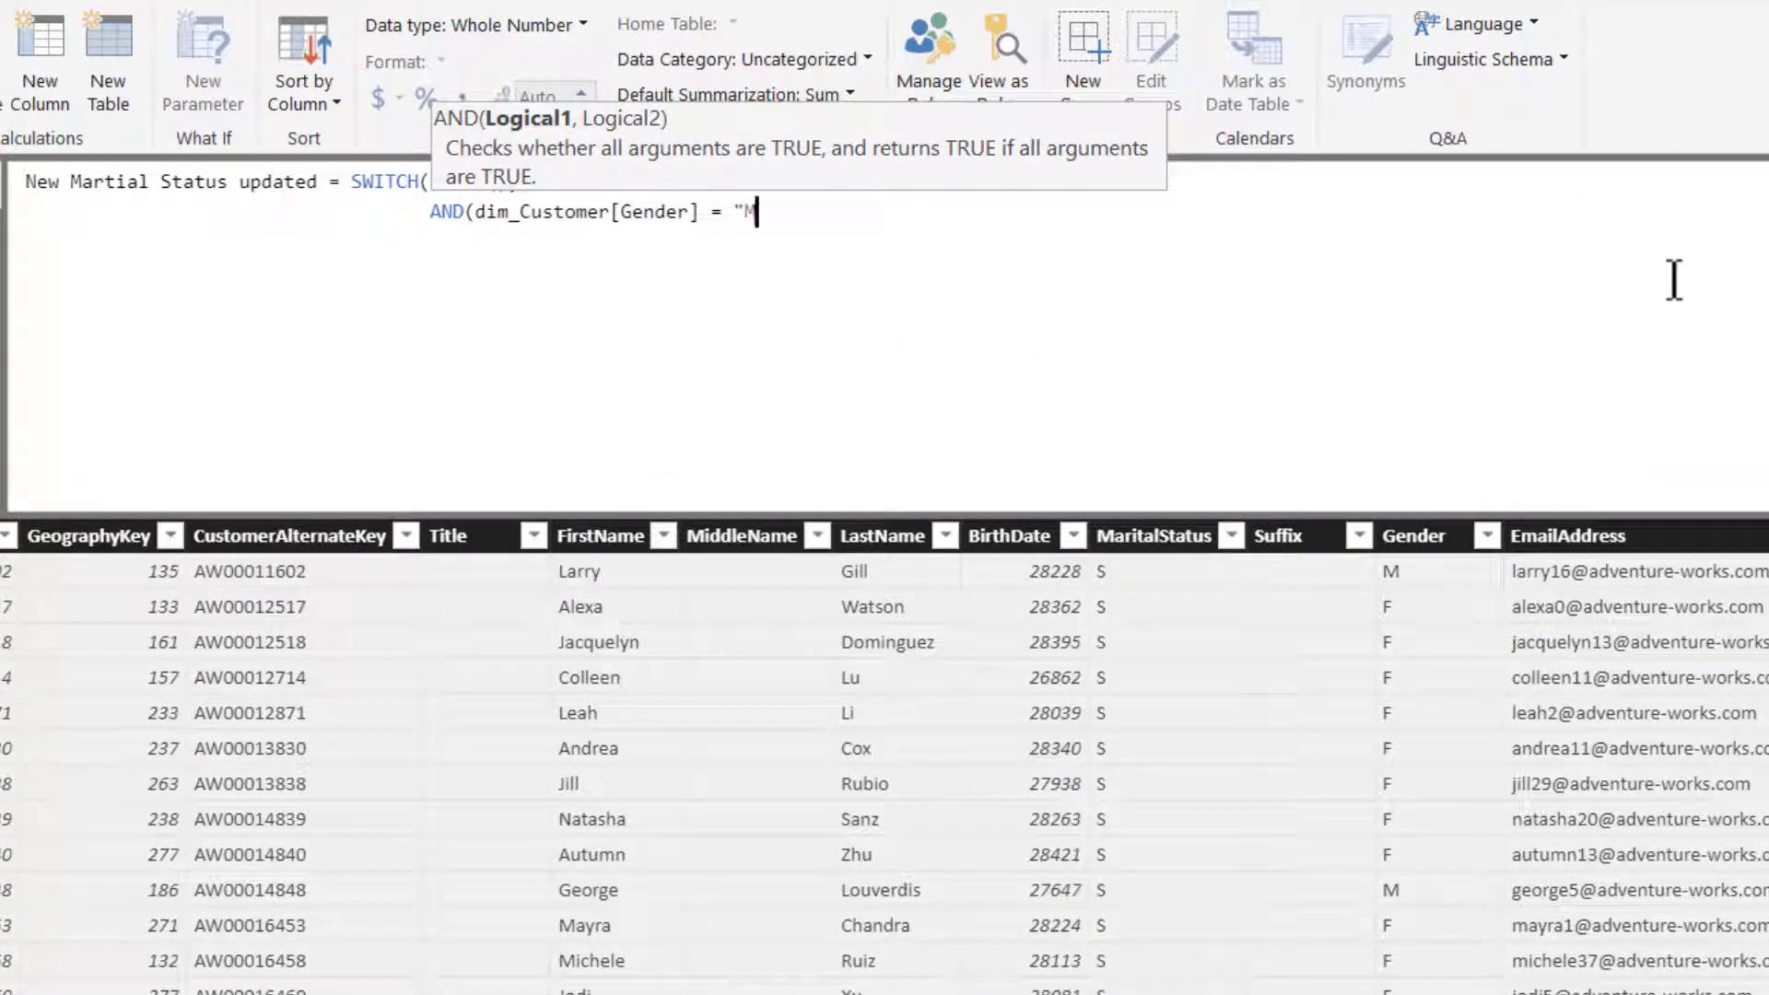
{"action": "type", "text": "\","}
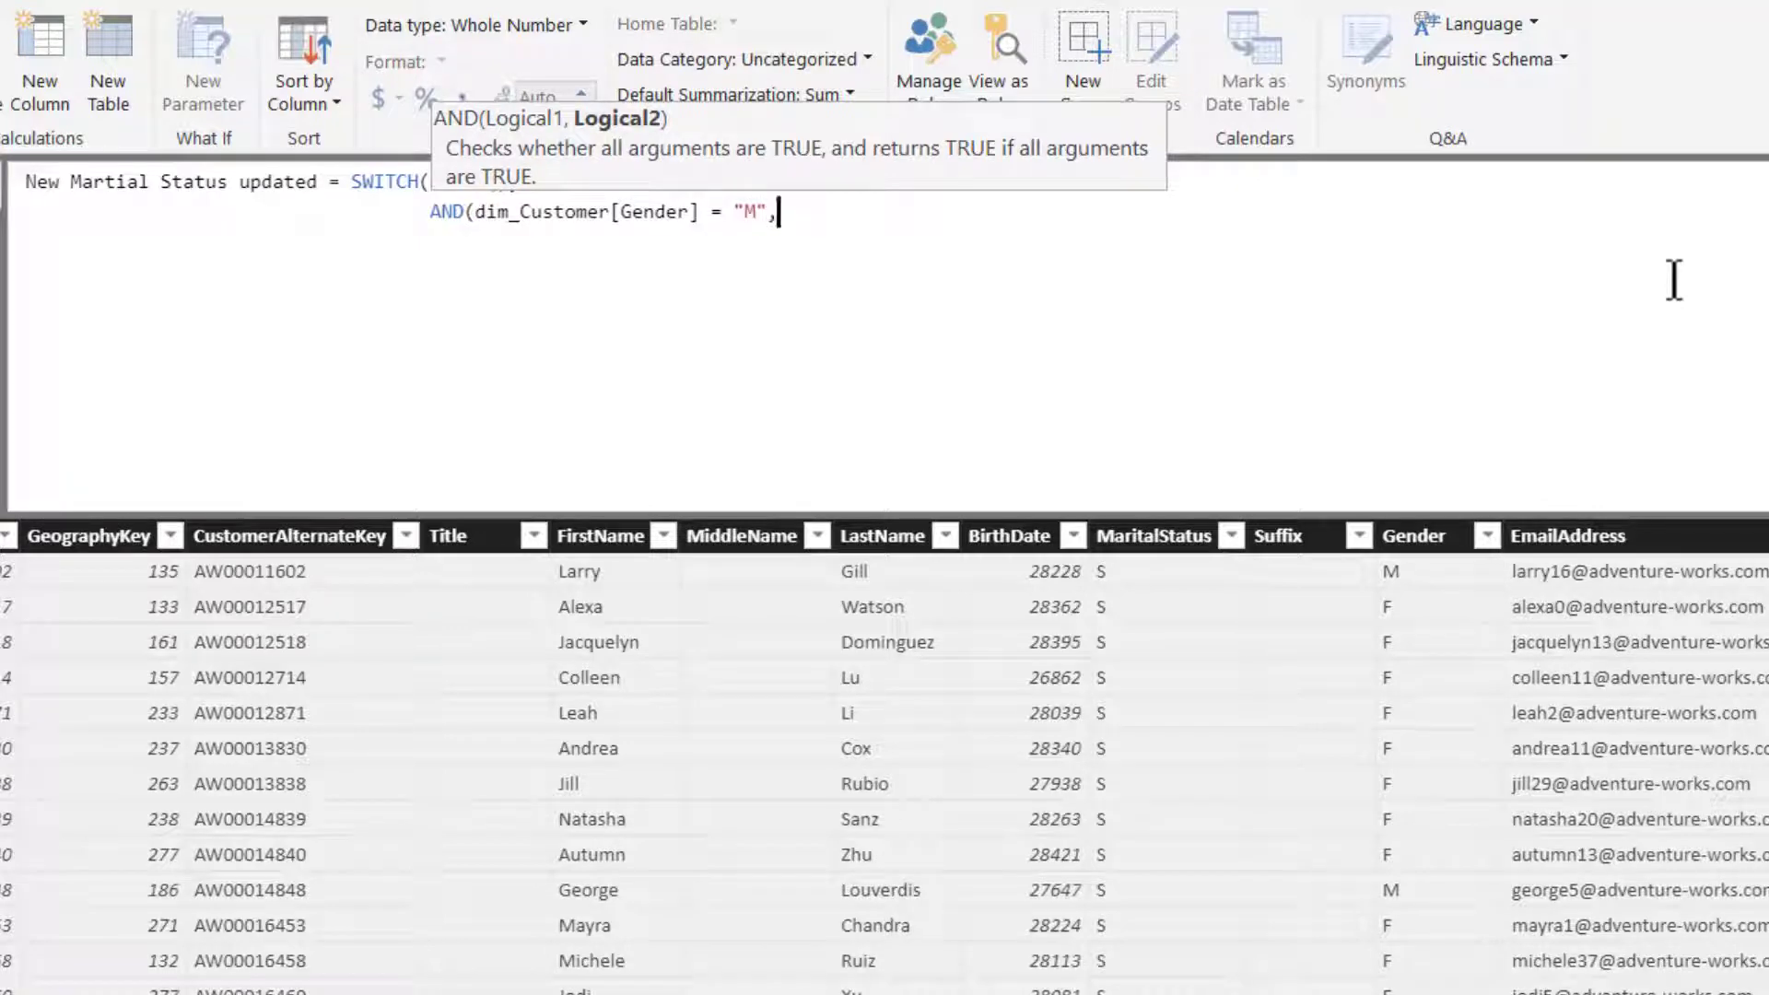
{"action": "type", "text": " mar"}
{"action": "key", "text": "Tab"}
{"action": "type", "text": "=\"M\""}
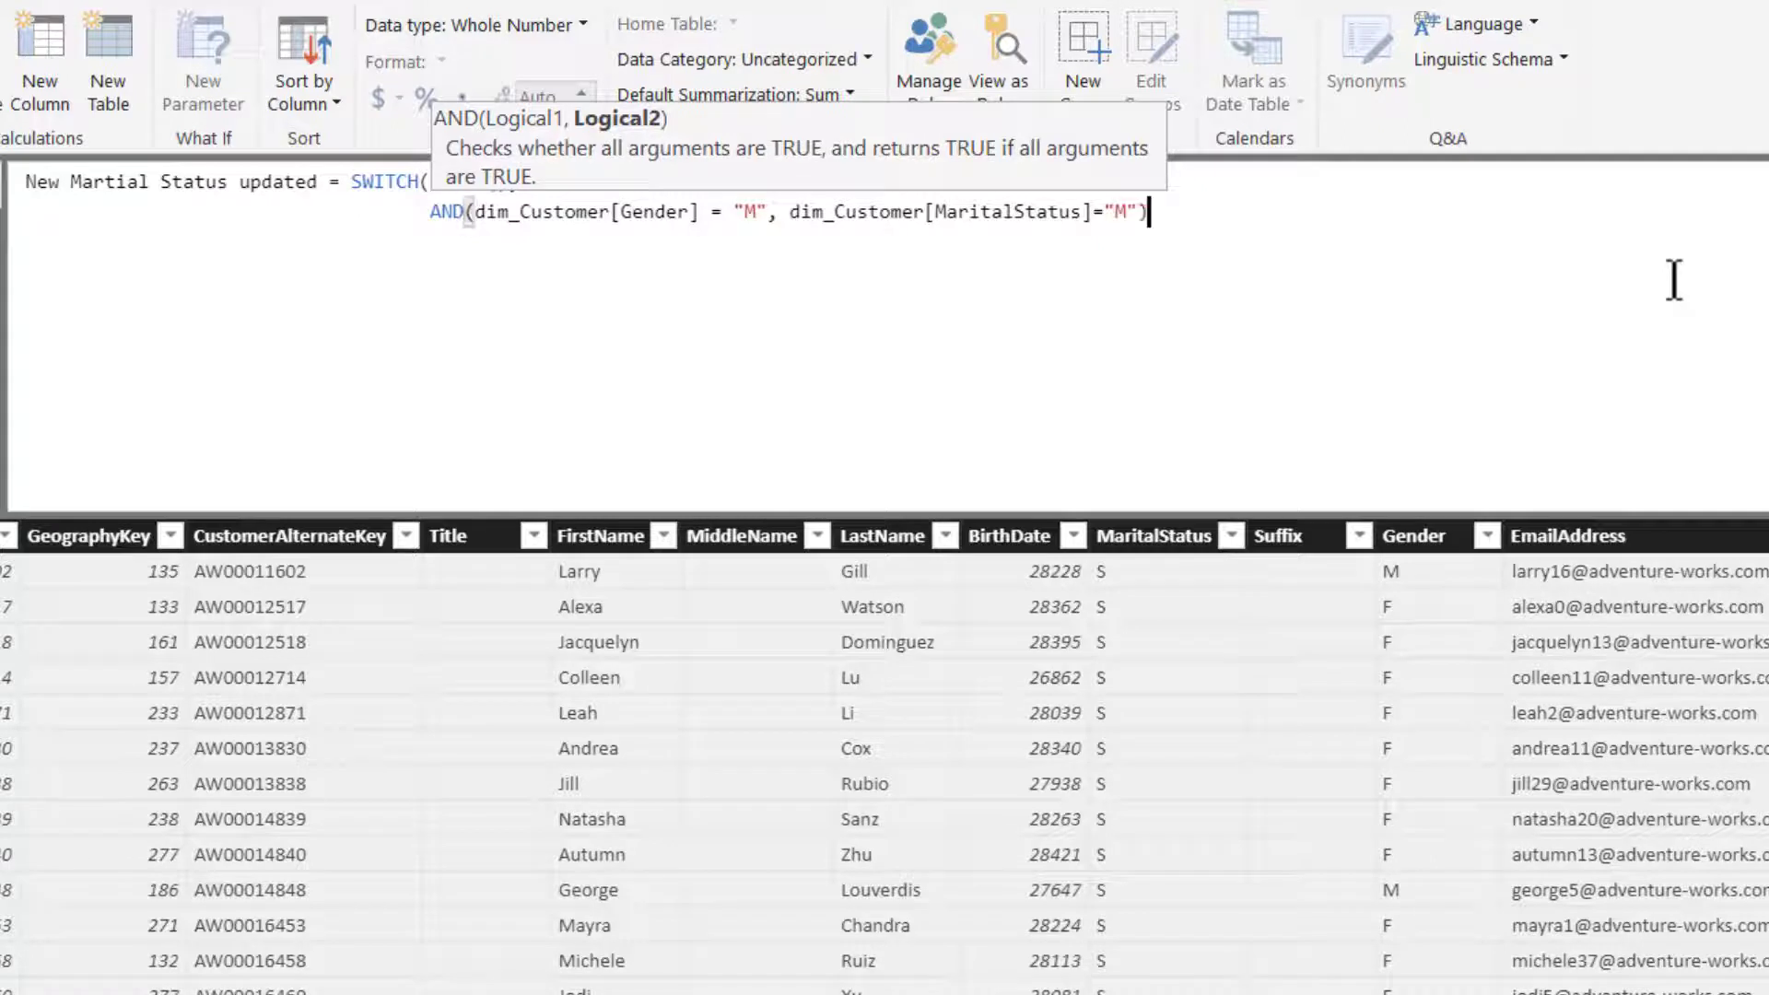
{"action": "type", "text": "),\""}
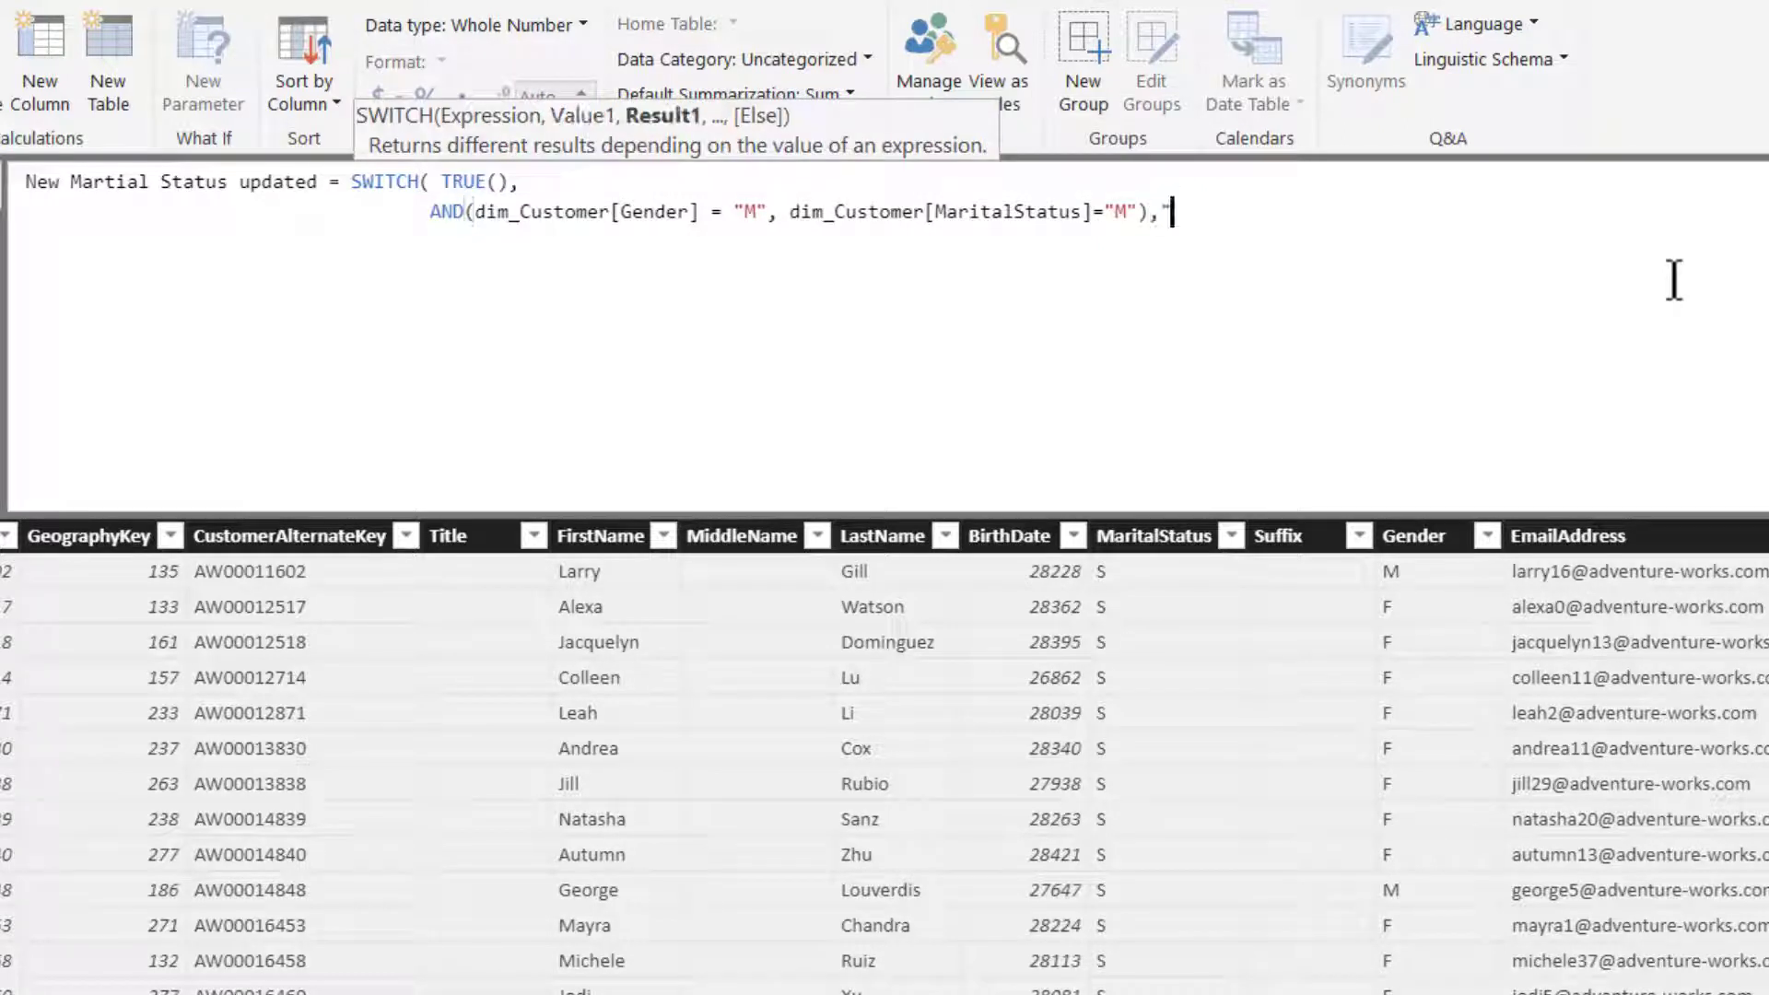
{"action": "type", "text": "Married Men\""}
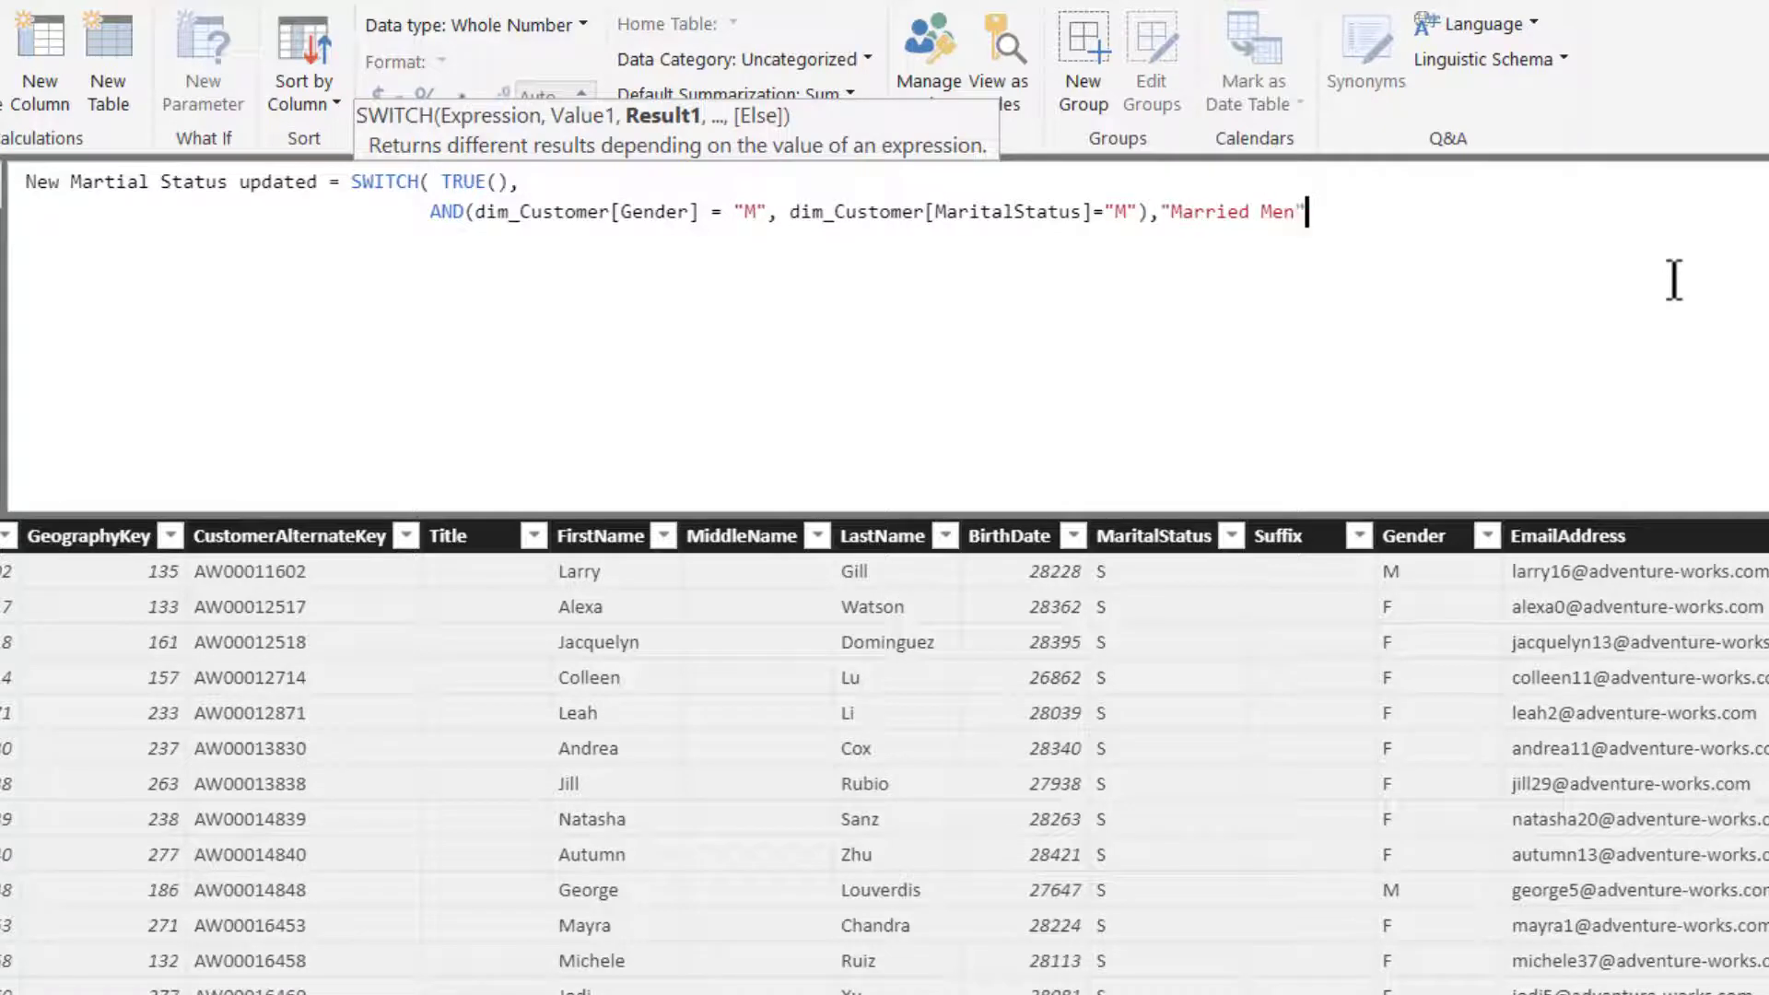
{"action": "type", "text": ","}
Step: Add the second case: Gender "F" AND Martial Staus of Gender "M" returns "Married Woman"
{"action": "key", "text": "shift+Return"}
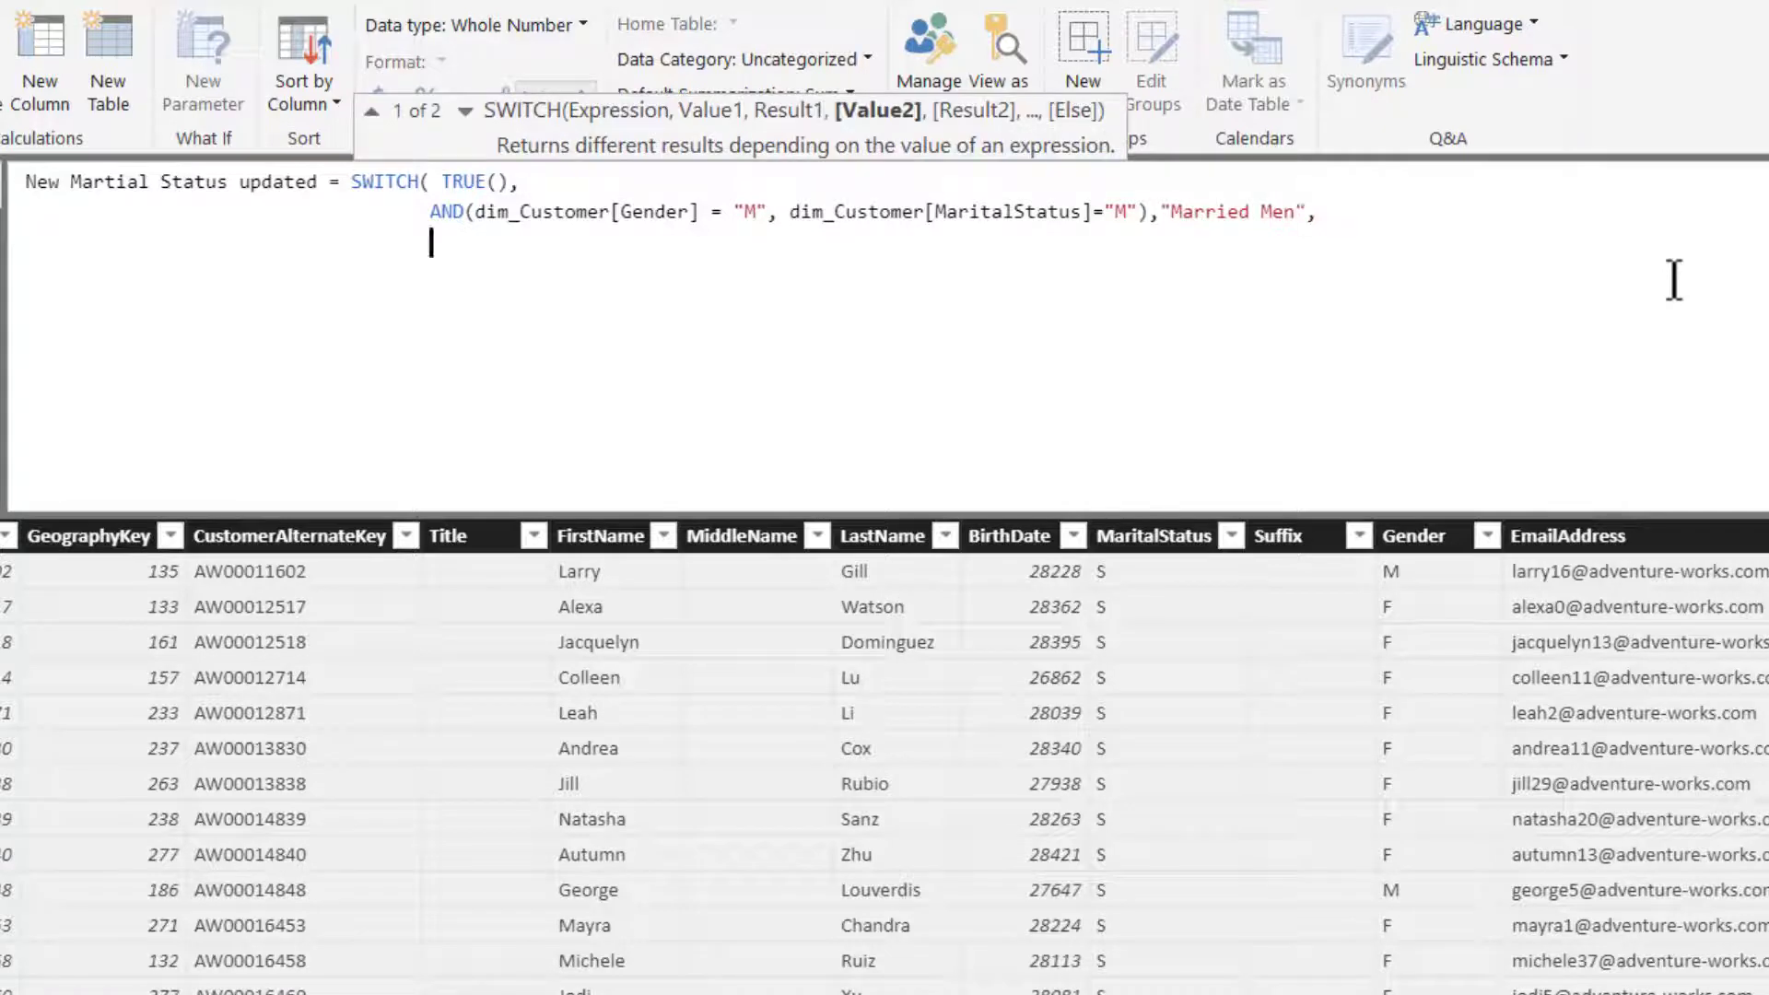
{"action": "type", "text": "AND("}
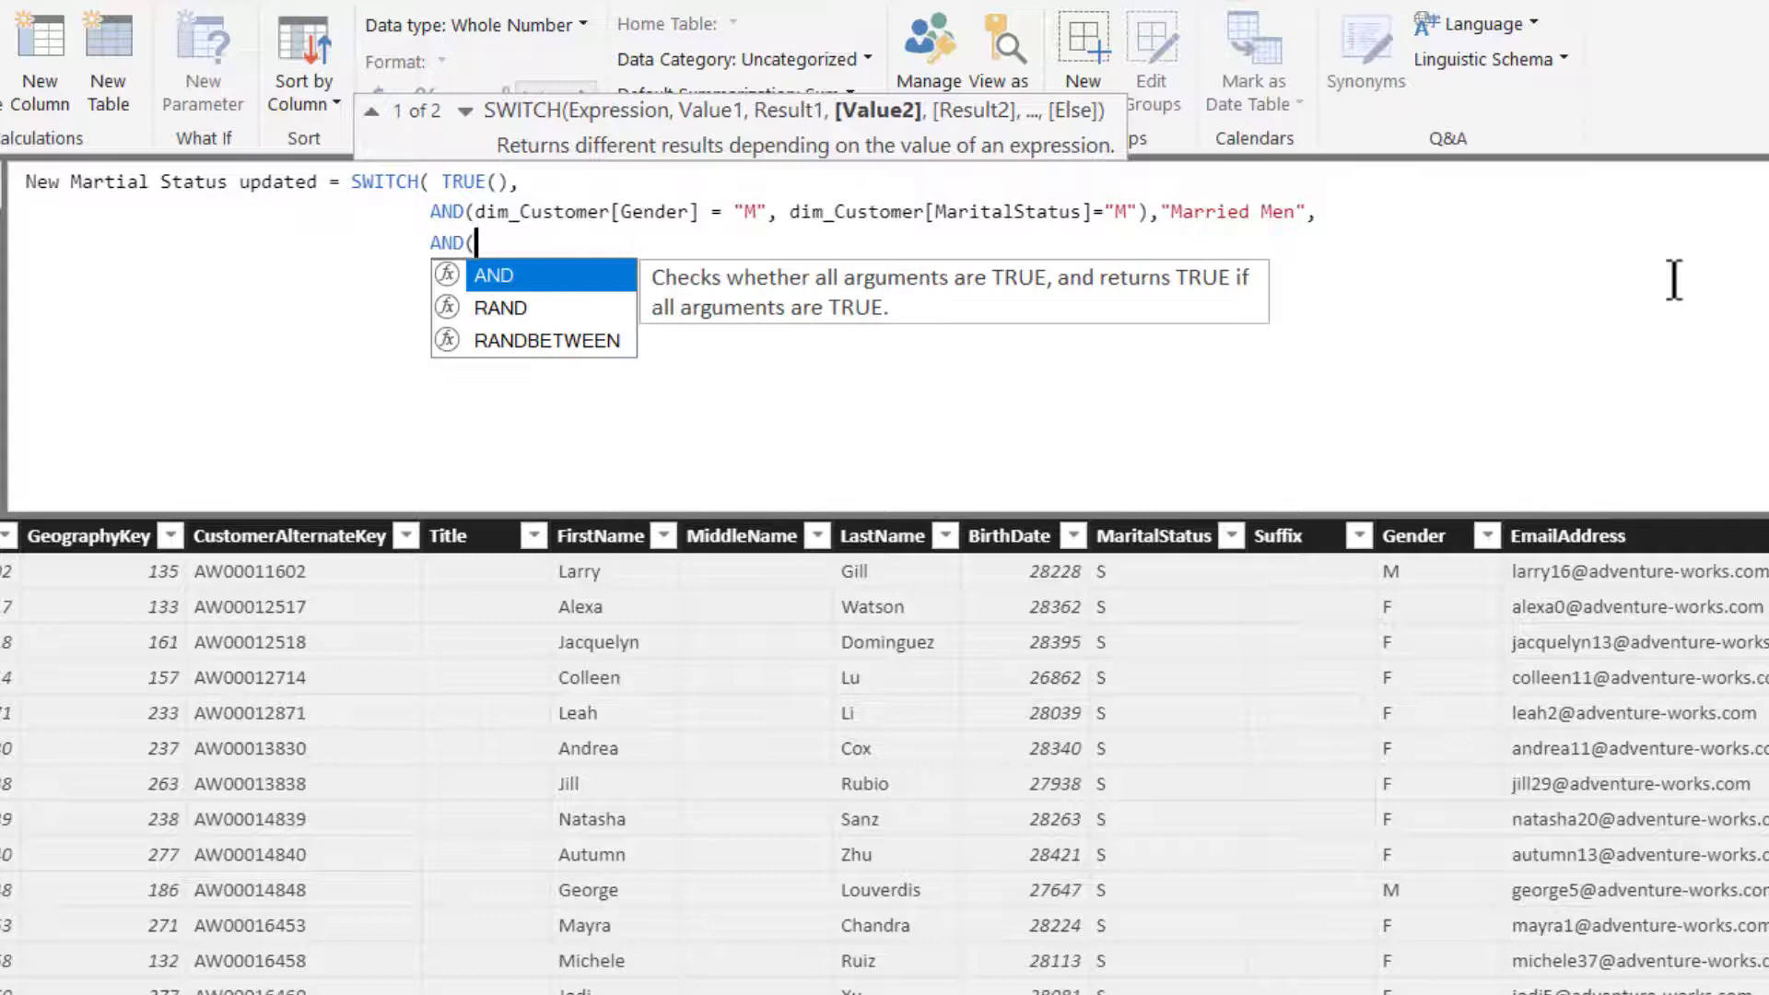
{"action": "type", "text": "gen"}
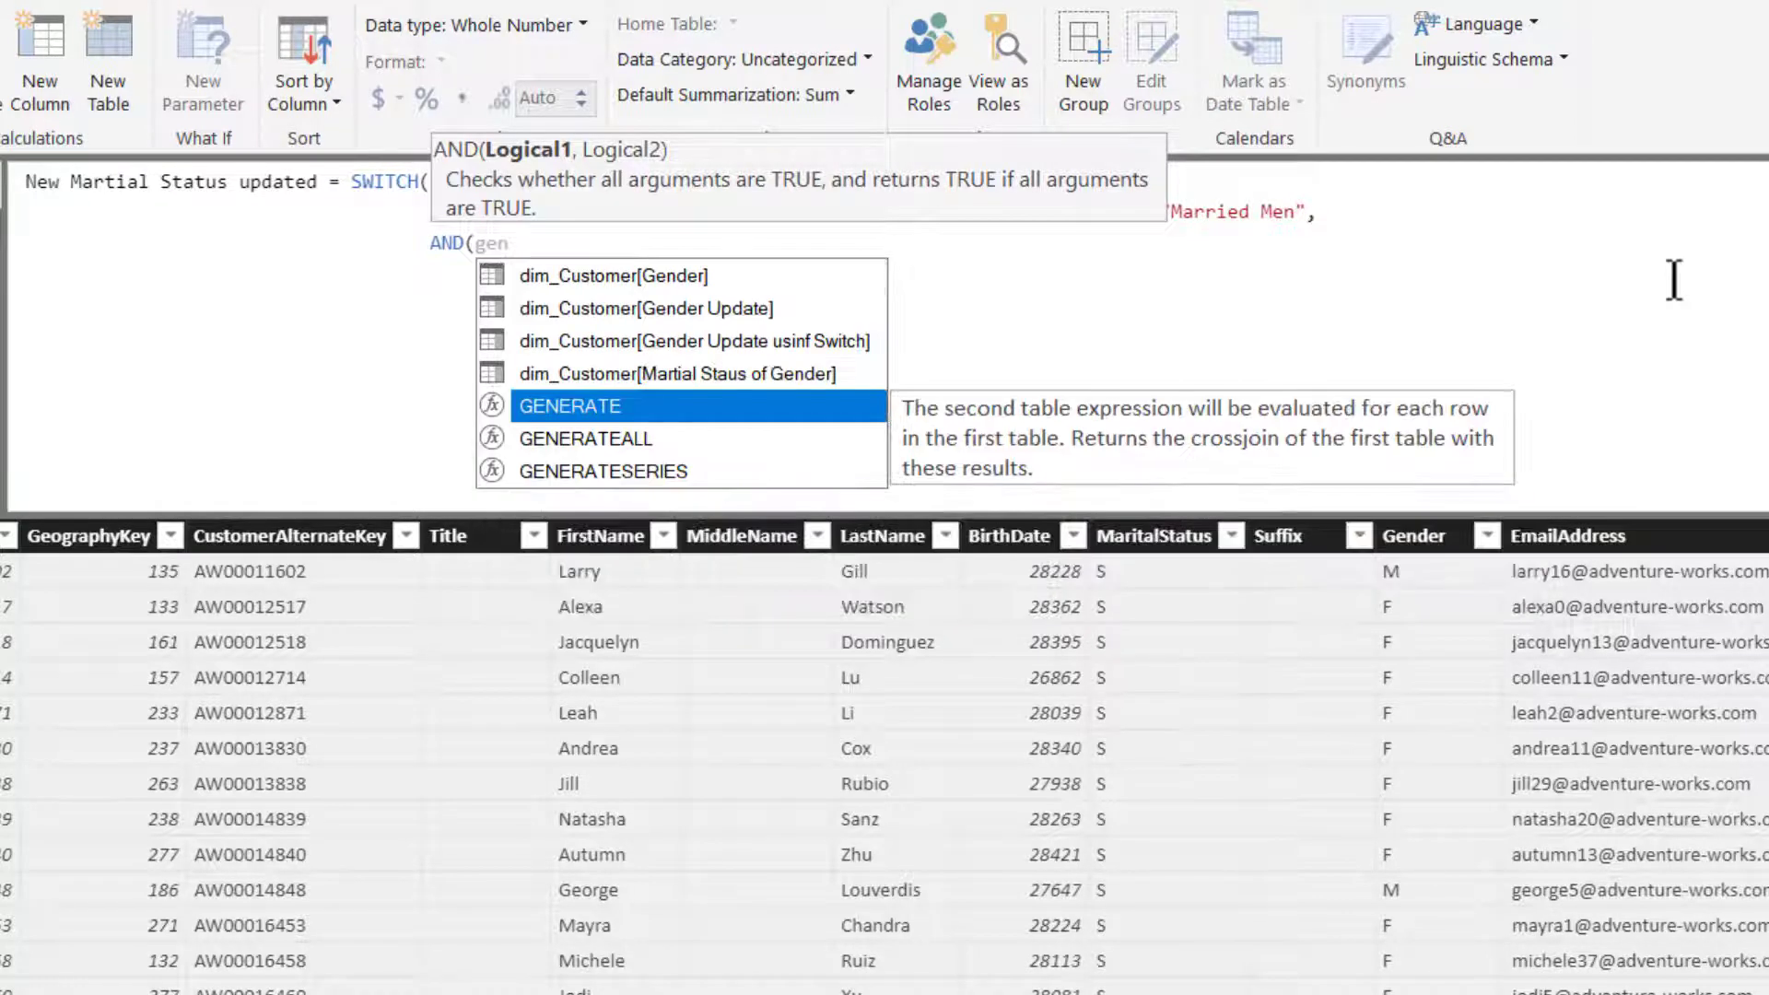
{"action": "key", "text": "Up"}
{"action": "key", "text": "Up"}
{"action": "key", "text": "Up"}
{"action": "key", "text": "Up"}
{"action": "key", "text": "Tab"}
{"action": "type", "text": "="}
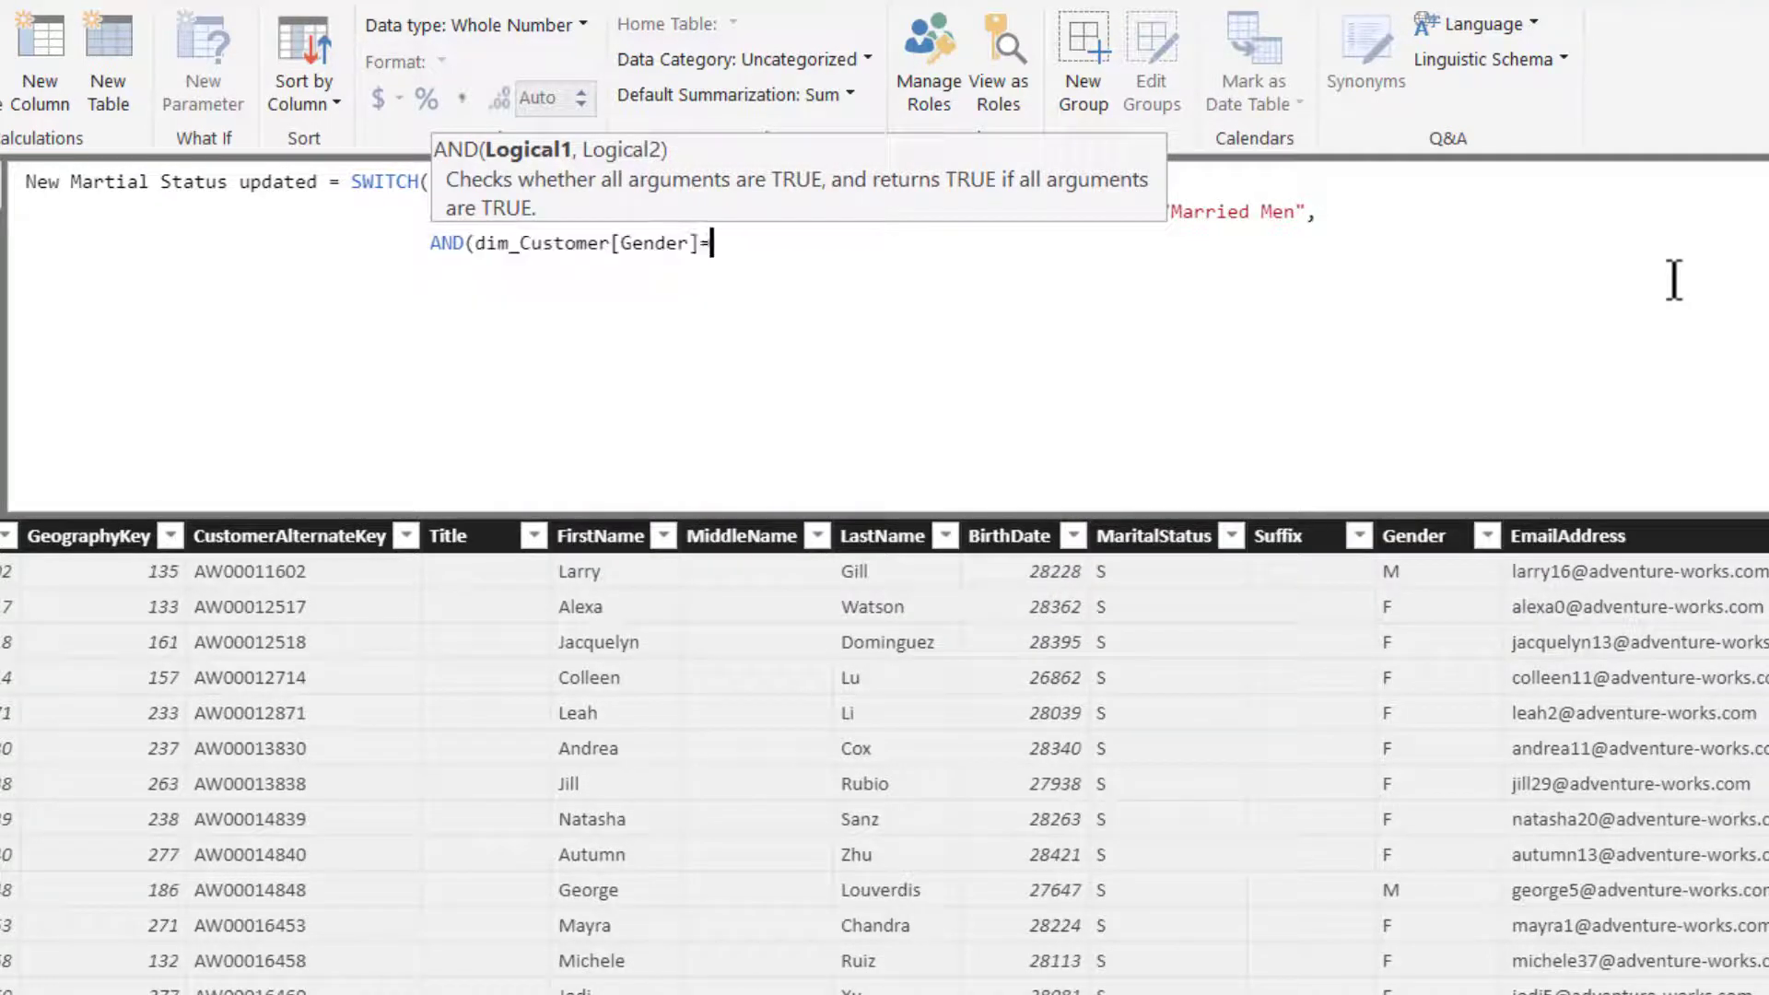
{"action": "type", "text": "\"F\",mart"}
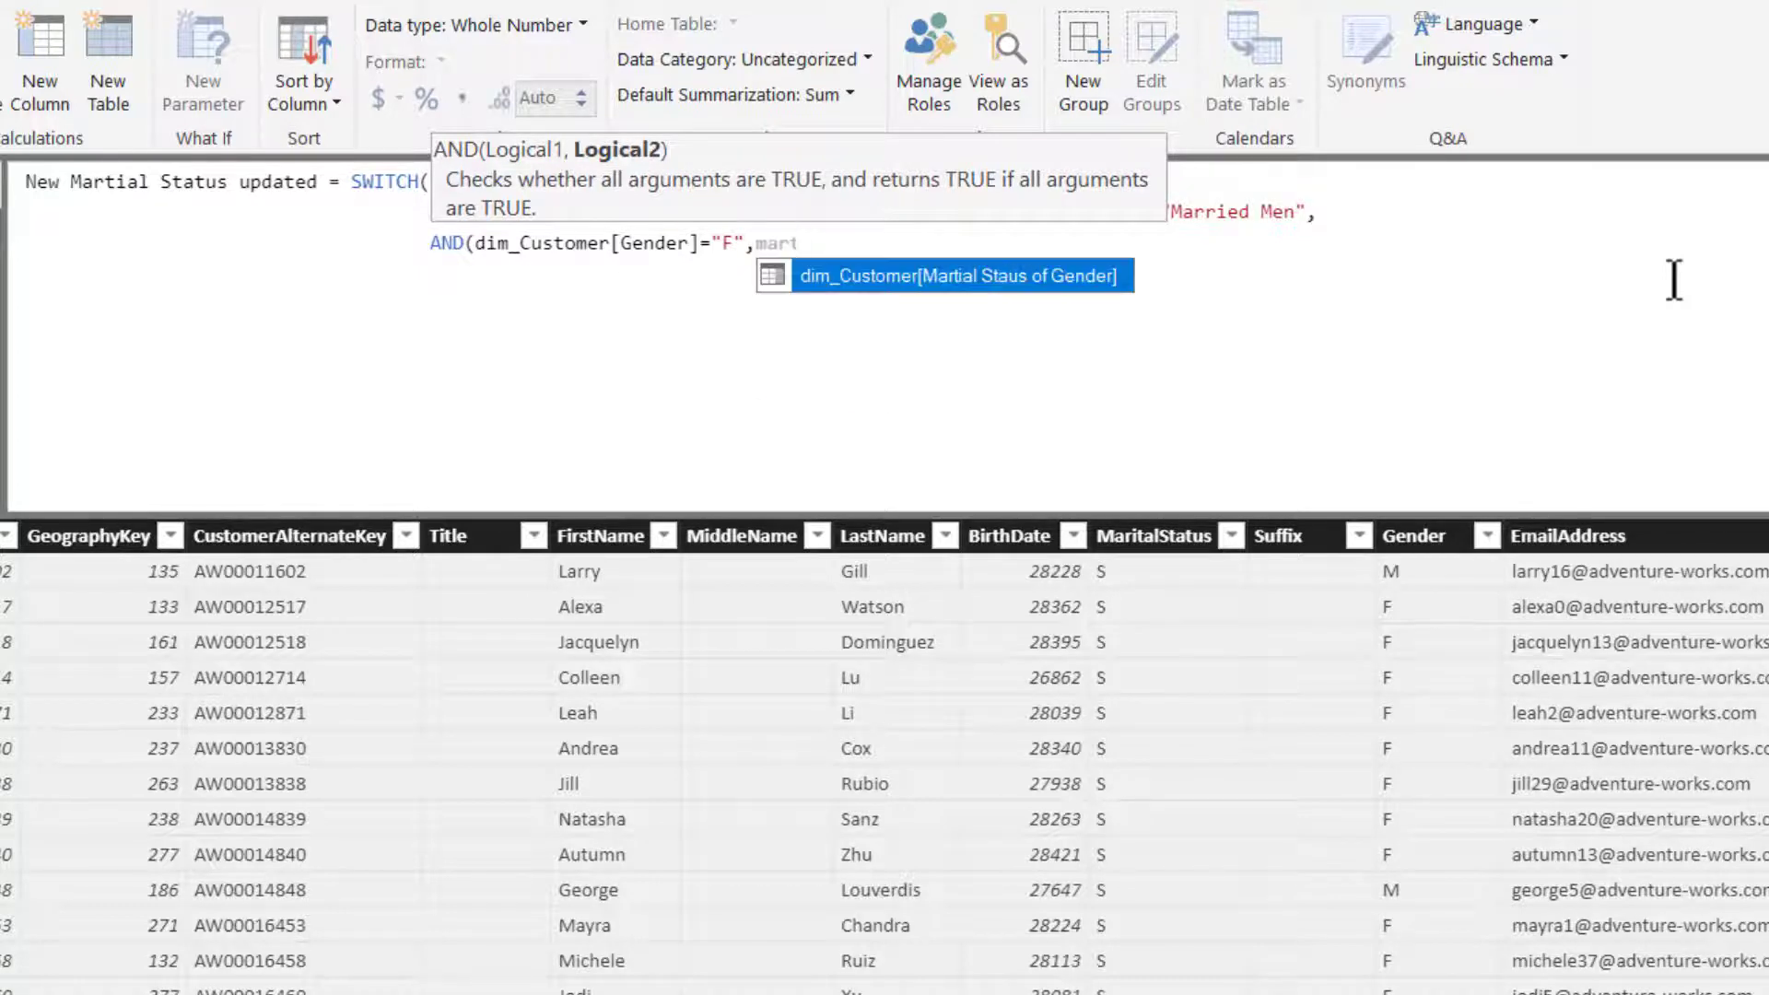
{"action": "key", "text": "Tab"}
{"action": "type", "text": "= \"M\")"}
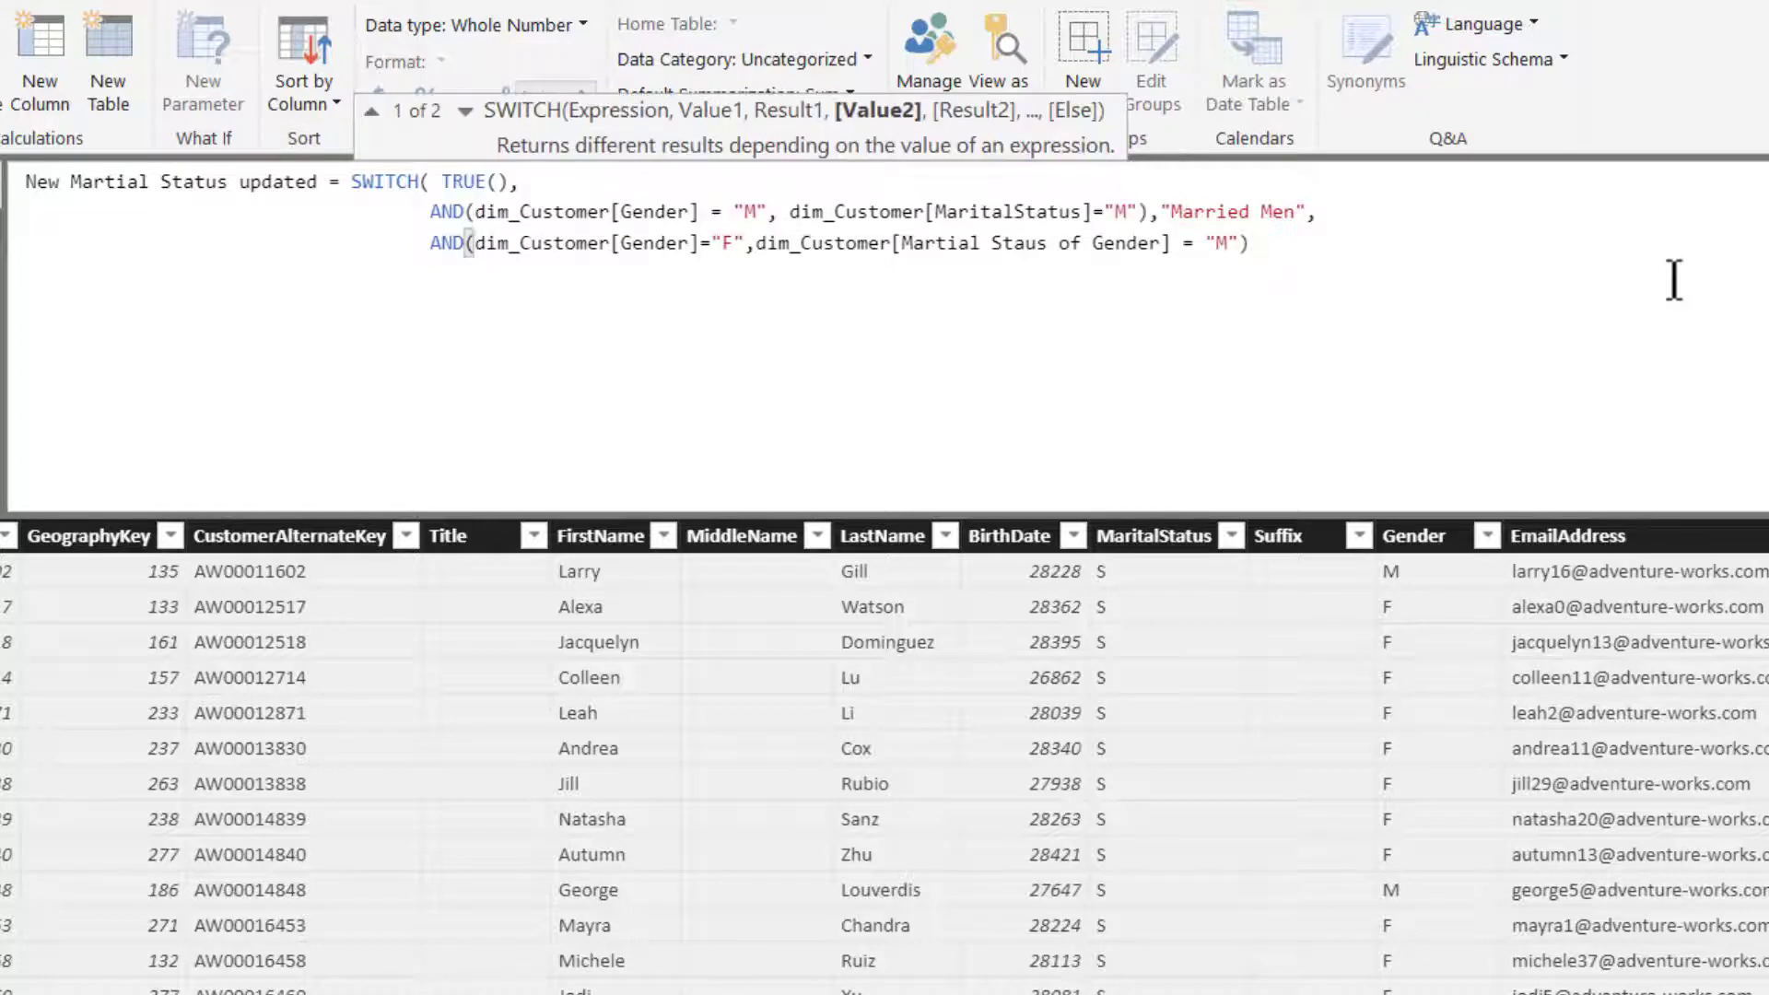
{"action": "type", "text": ", "}
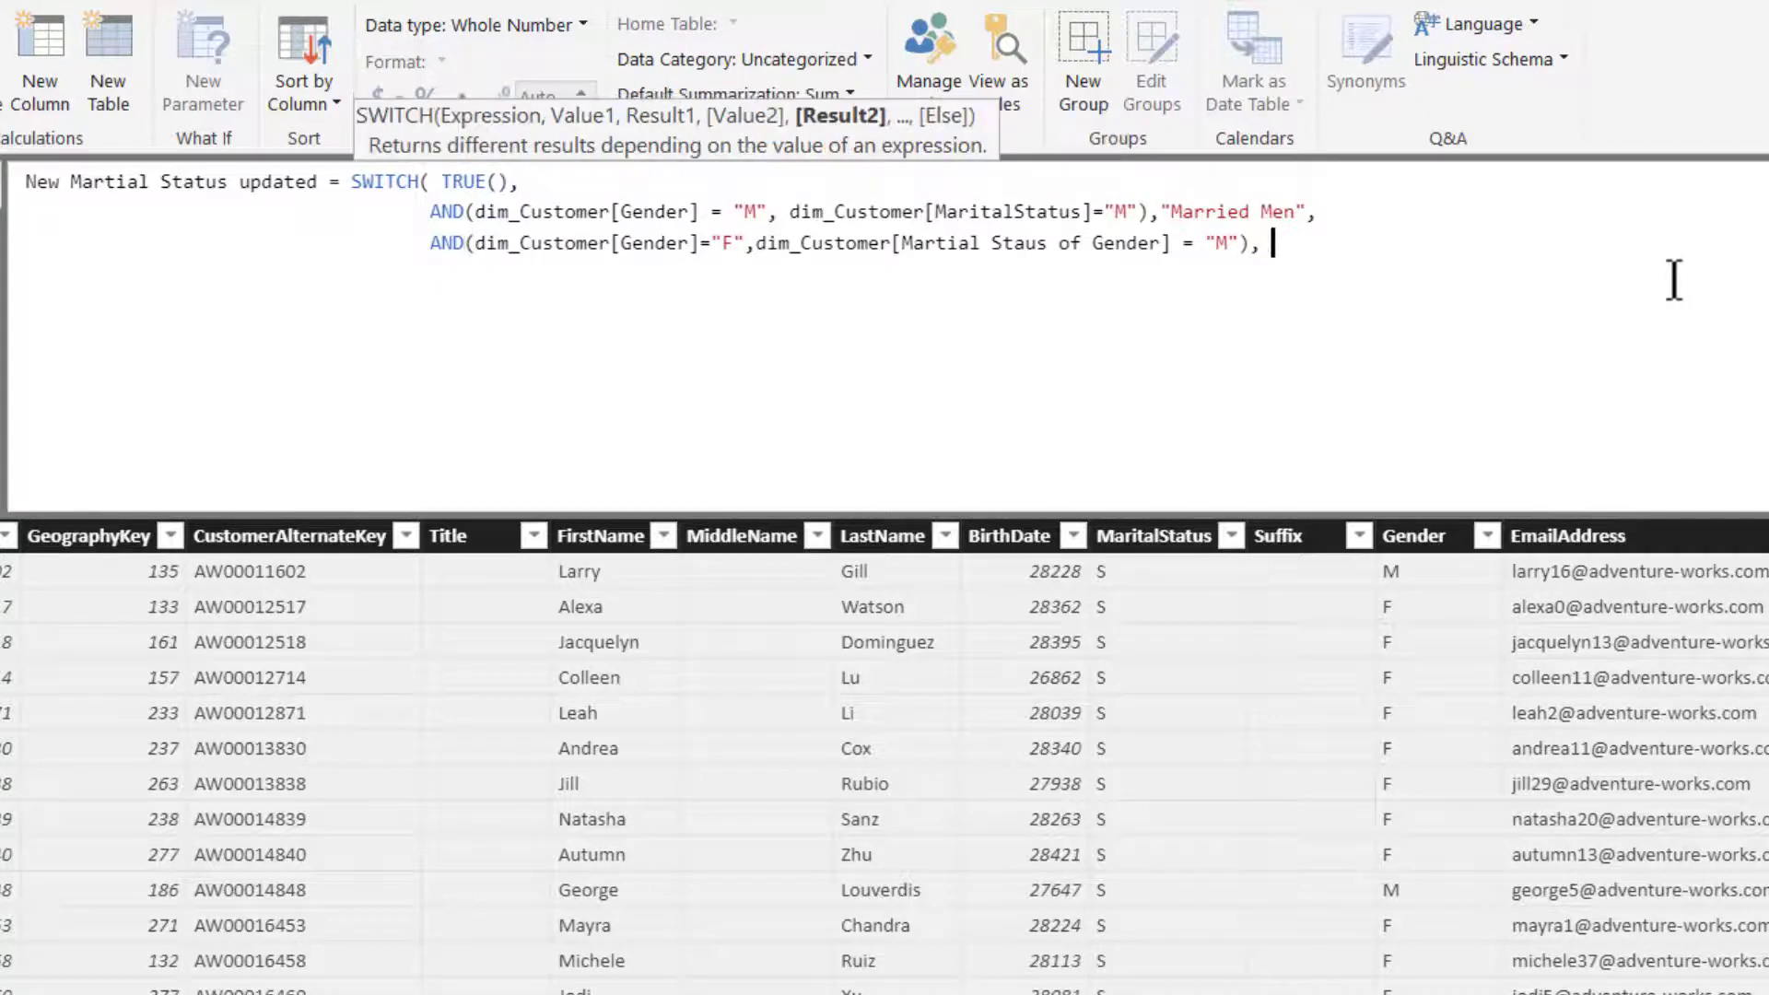
{"action": "type", "text": "\"Married Woman\""}
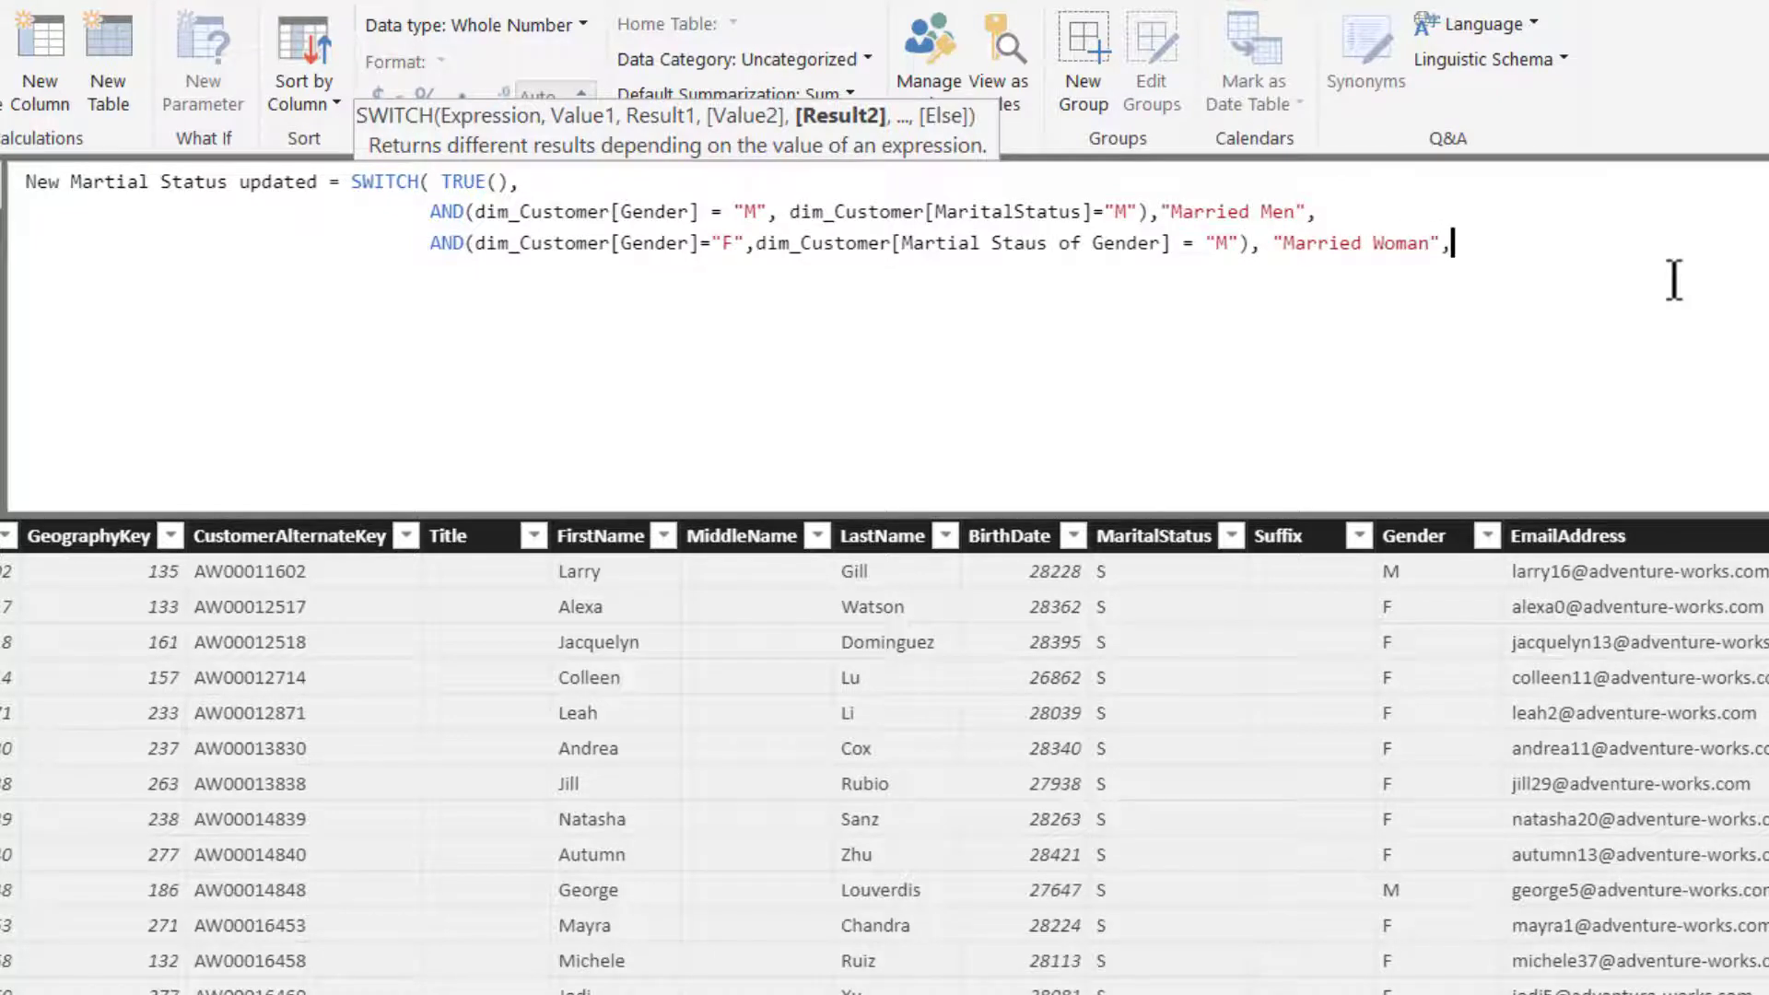
{"action": "type", "text": ","}
Step: Finish with default "Single", commit the column, and collapse the formula bar
{"action": "key", "text": "shift+Return"}
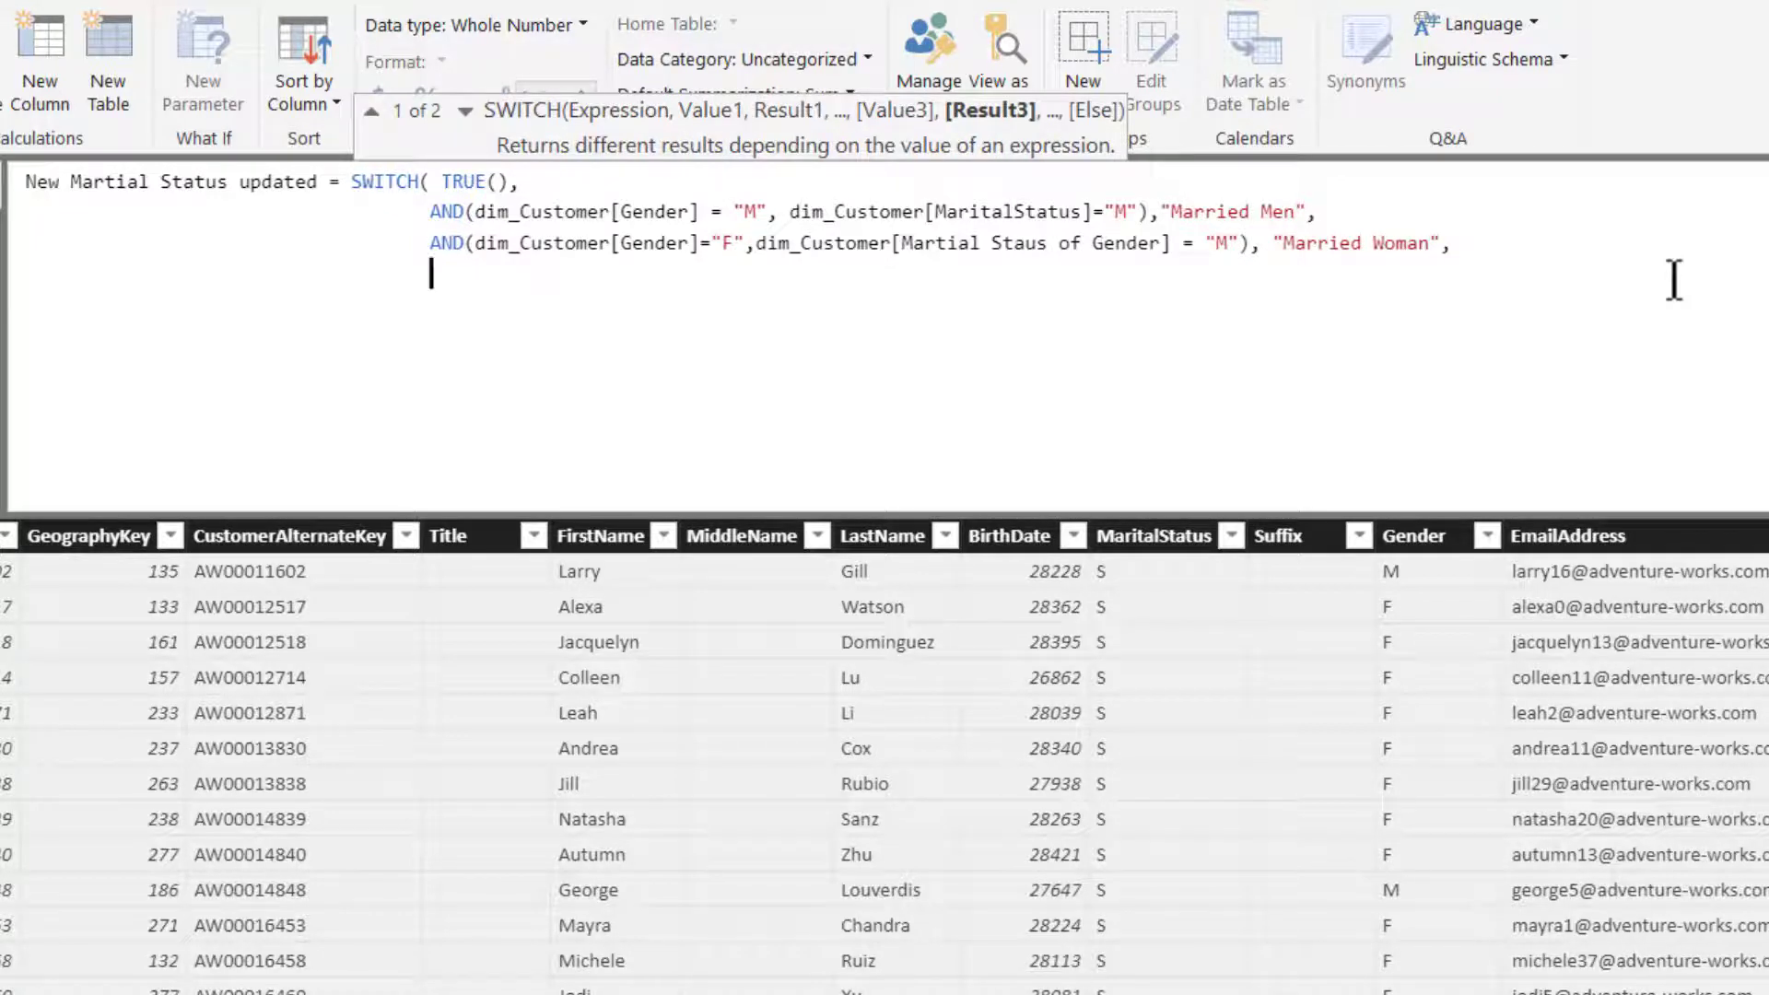
{"action": "type", "text": "\"Single\")"}
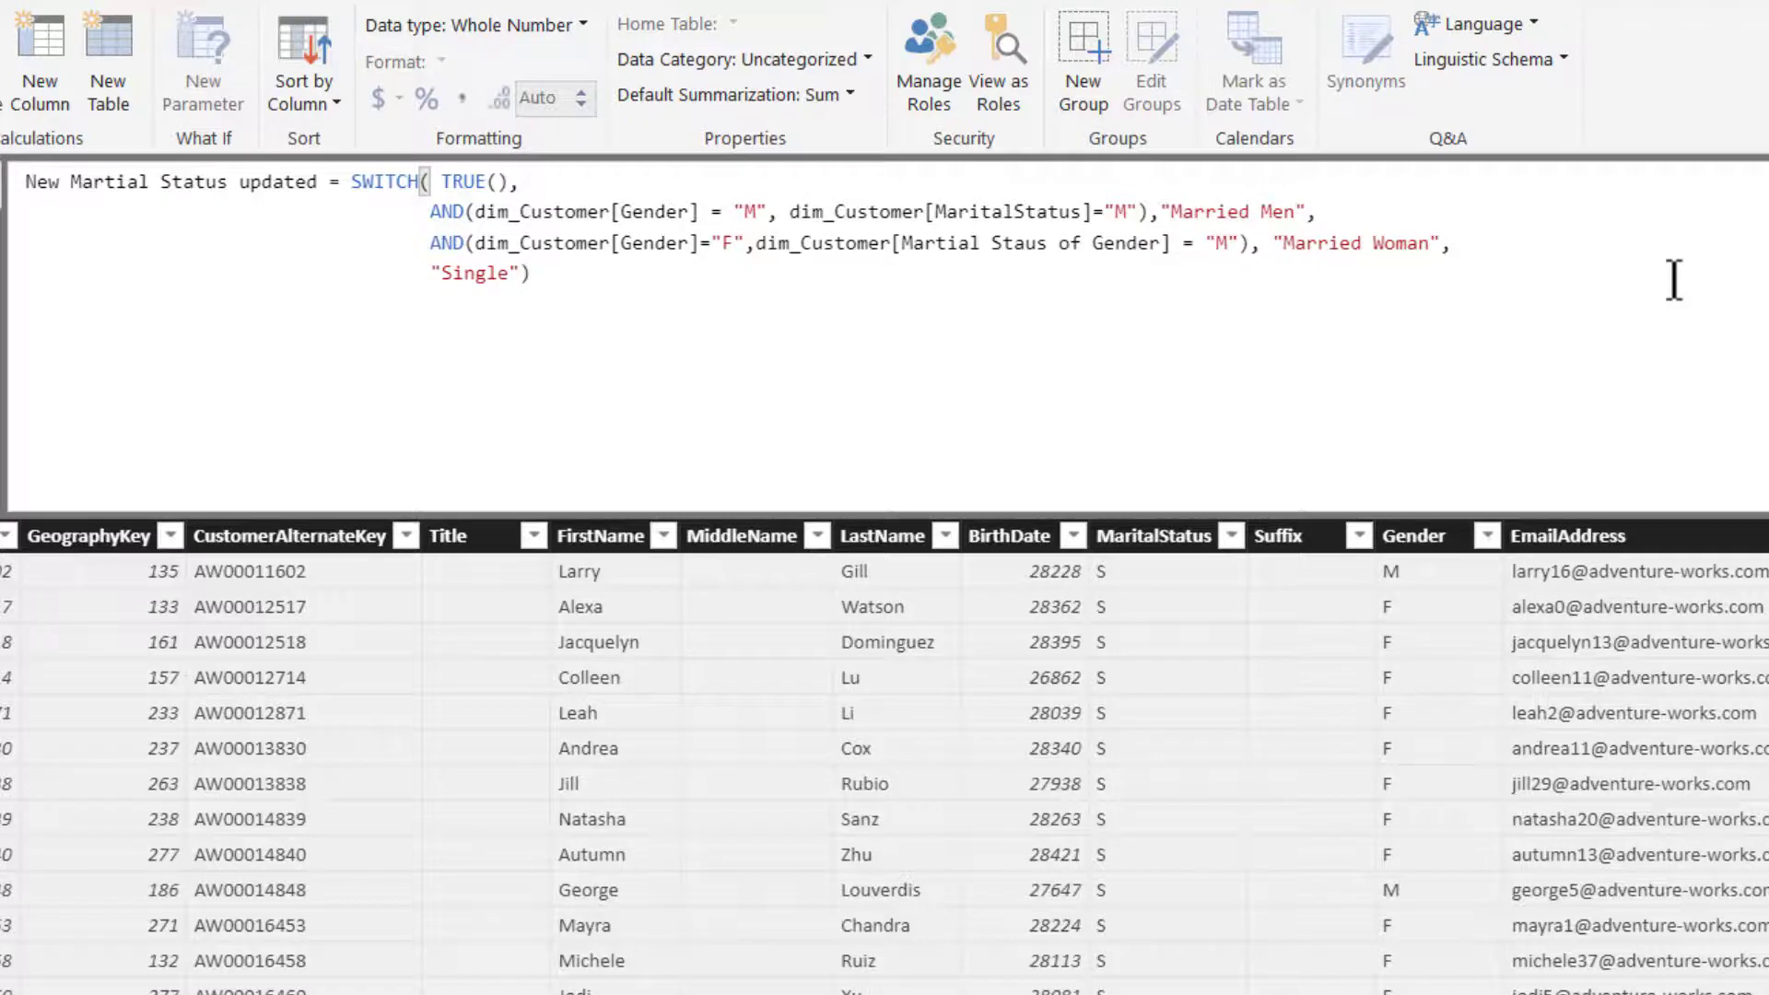
{"action": "key", "text": "Return"}
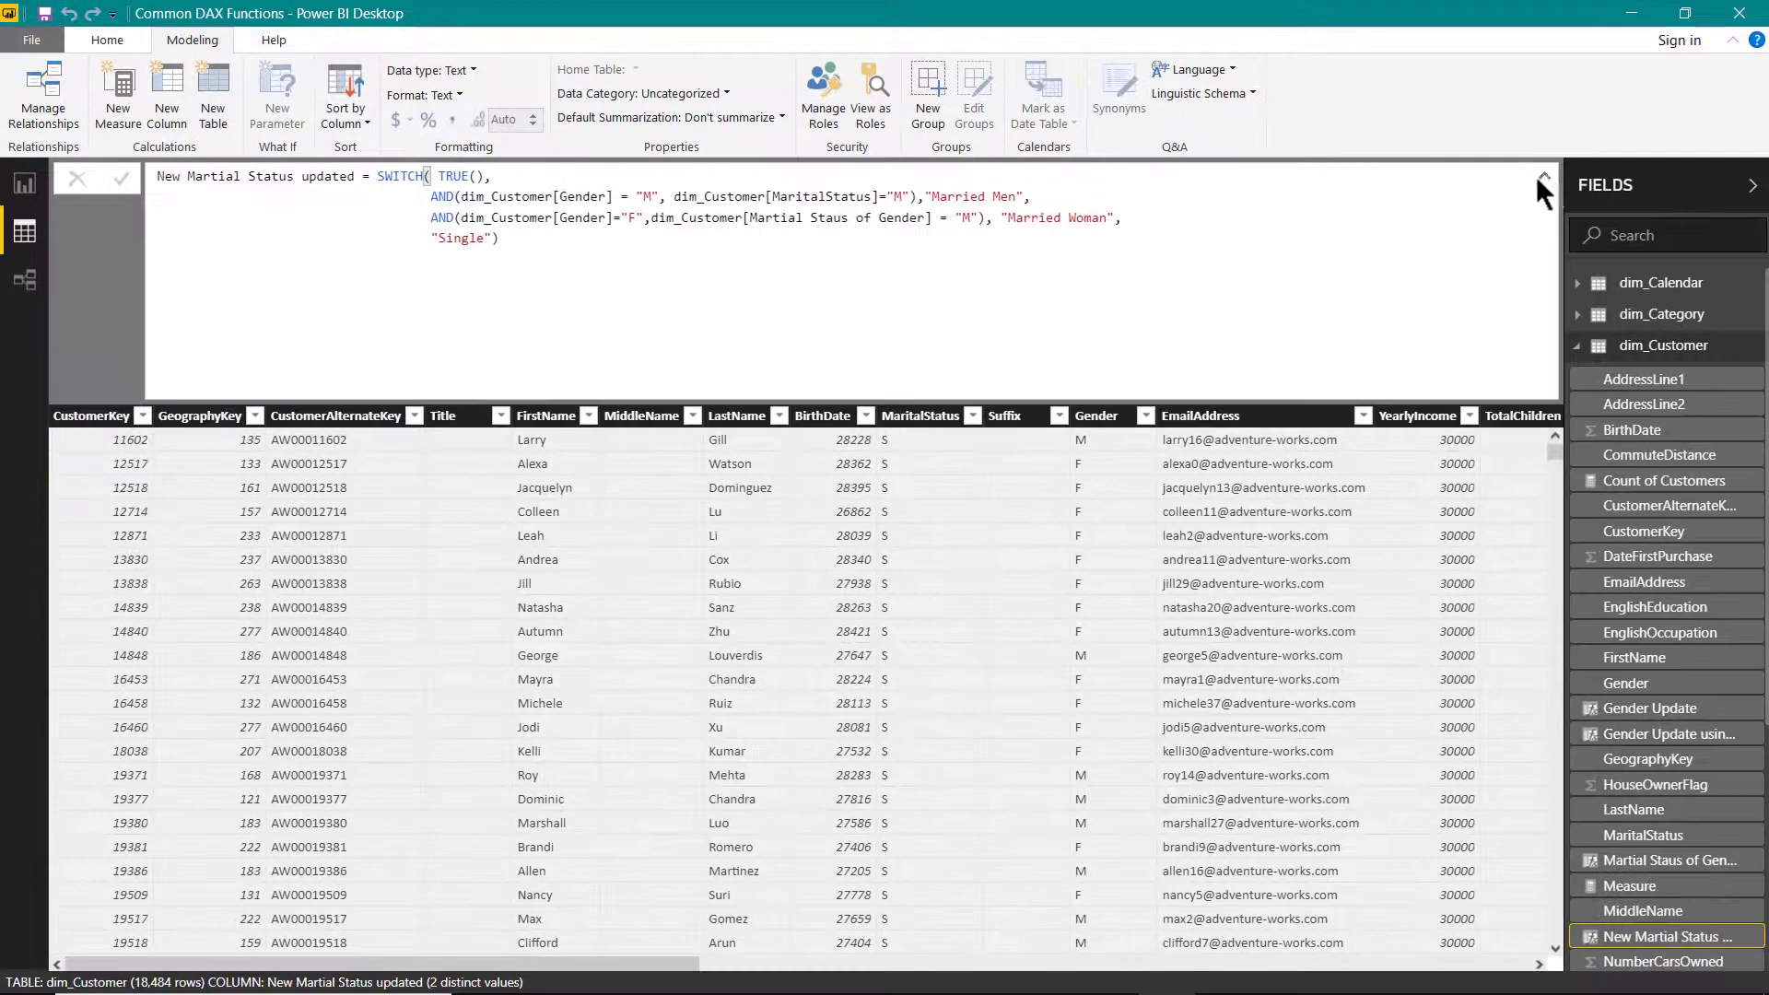
{"action": "left_click", "coordinate": [1544, 175]}
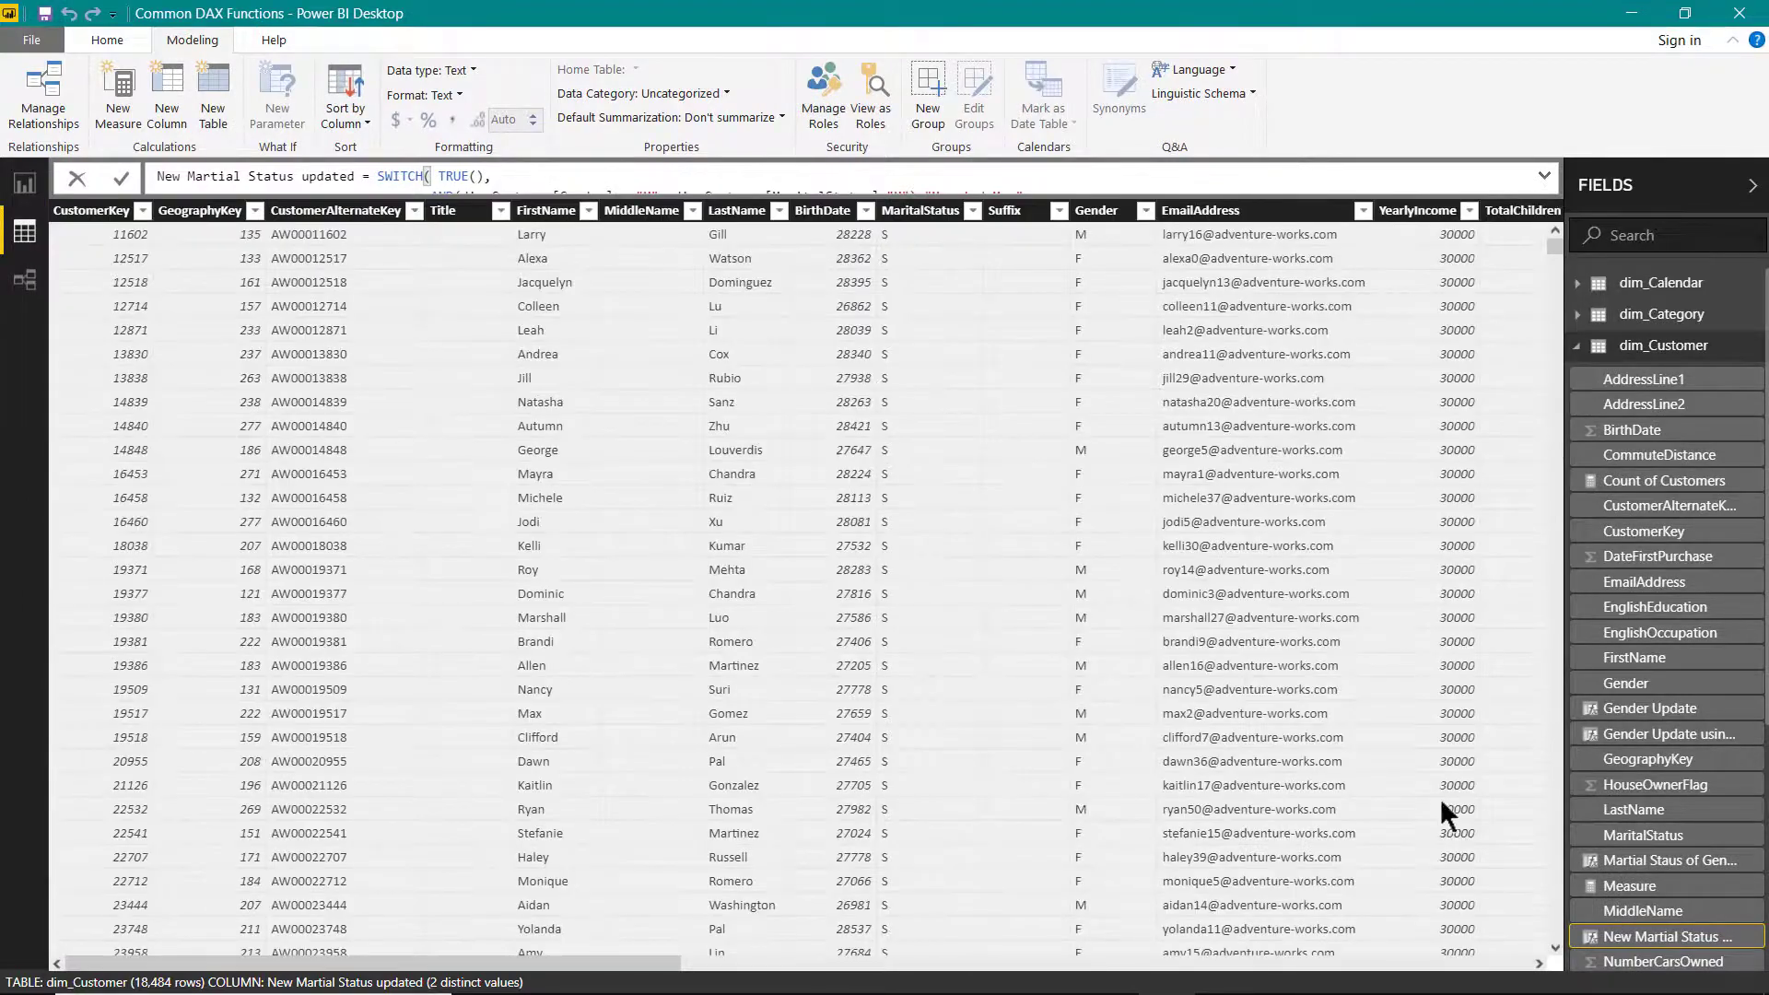